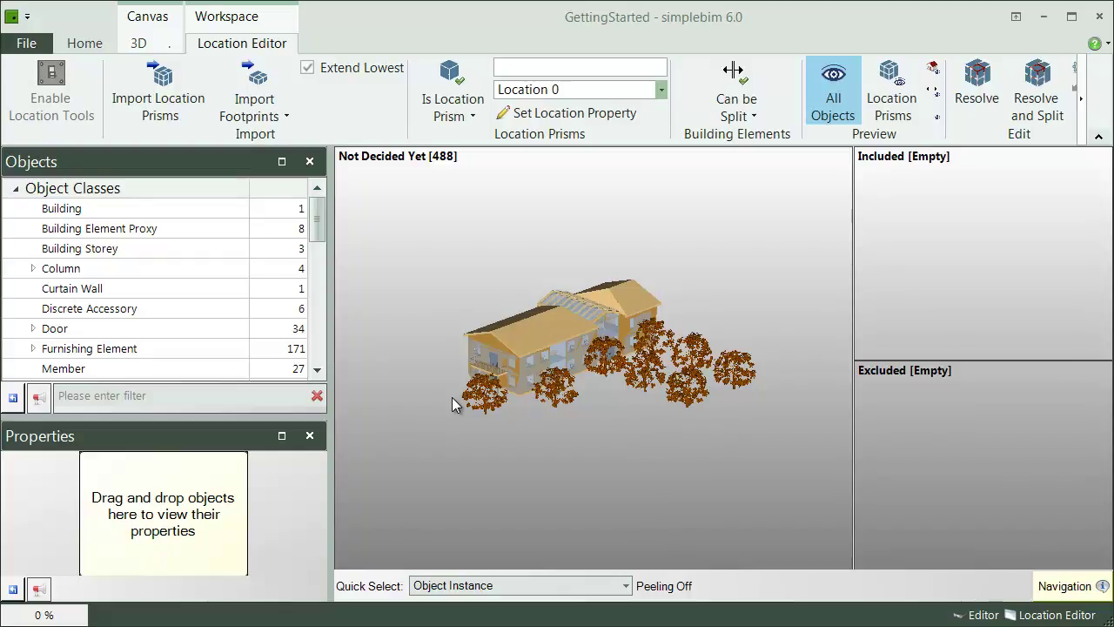
Create location prisms by building from SmallOffice_Locations_Tests_Prisms_readymade_footprints.ifc and enter d as a location value
left_click(266, 87)
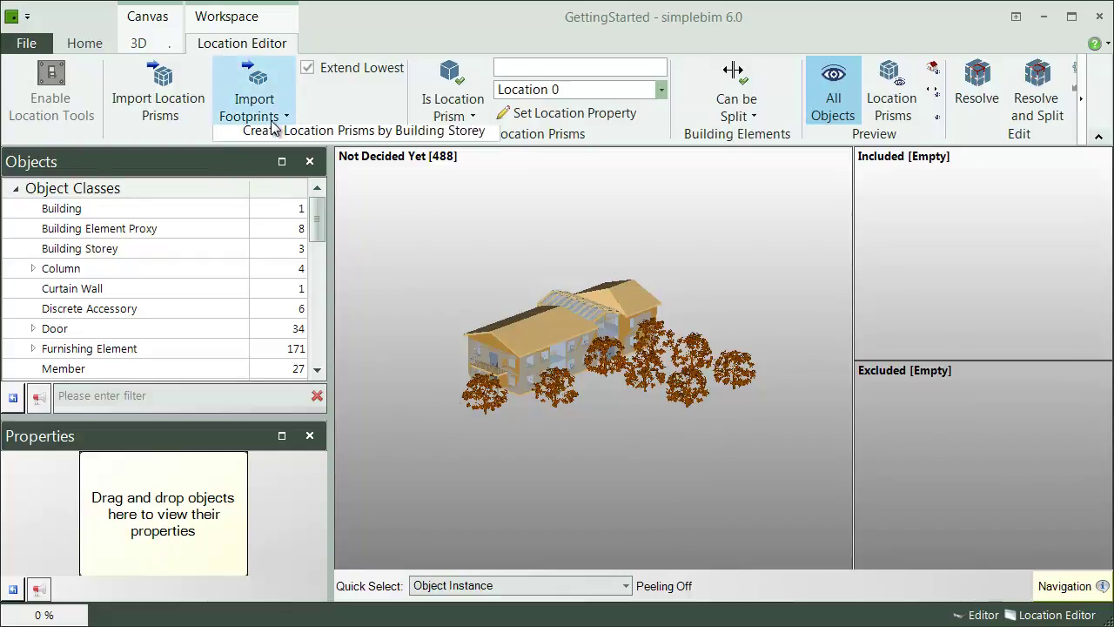
left_click(292, 139)
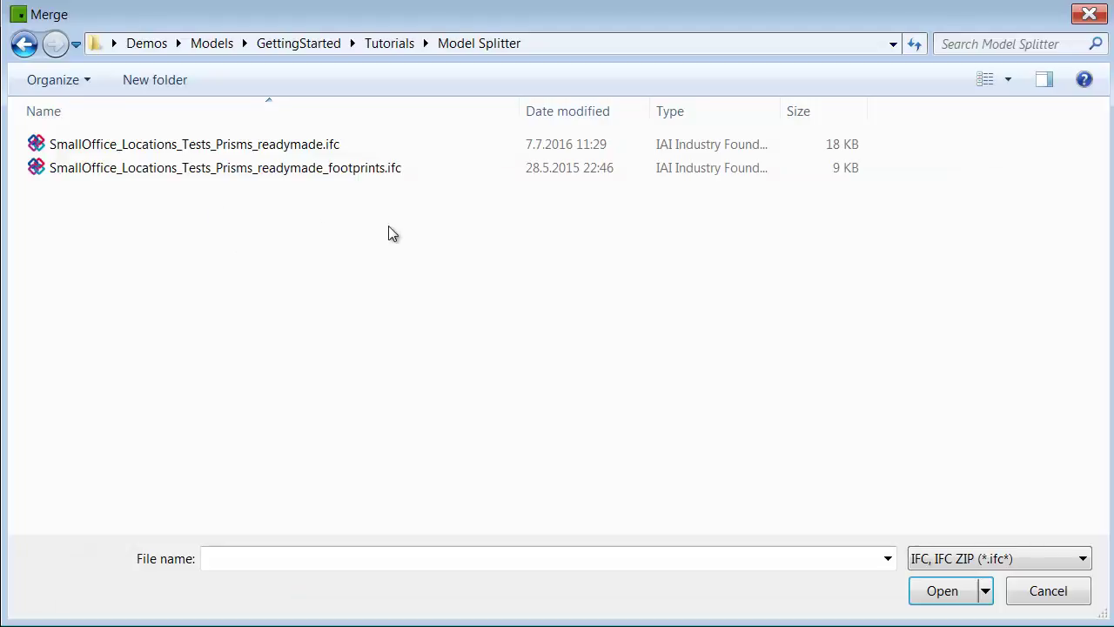
double_click(368, 173)
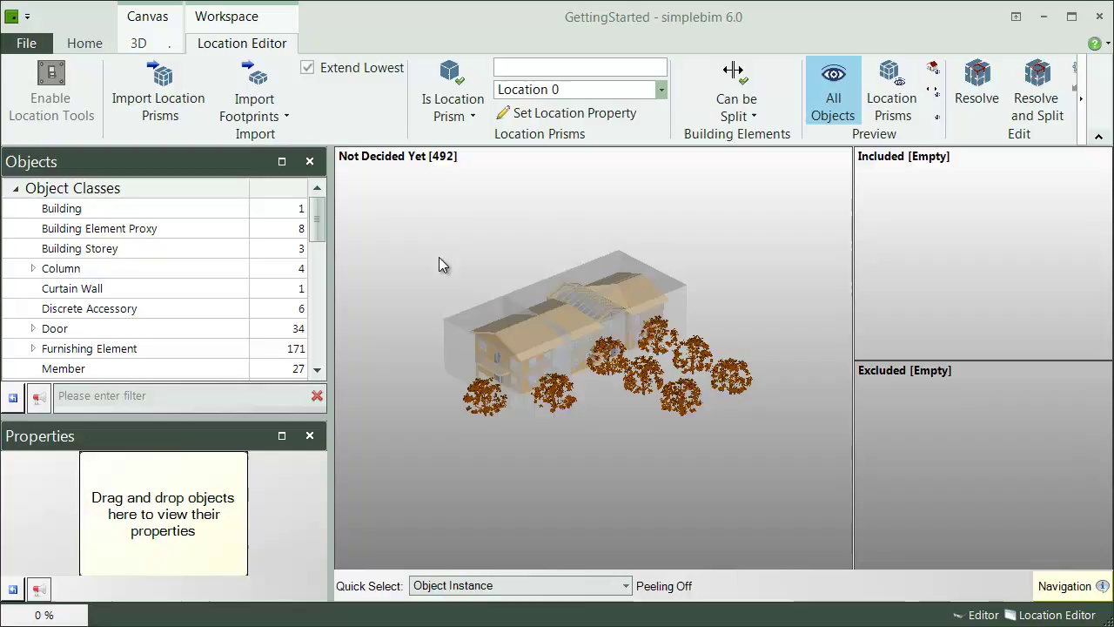
type("d")
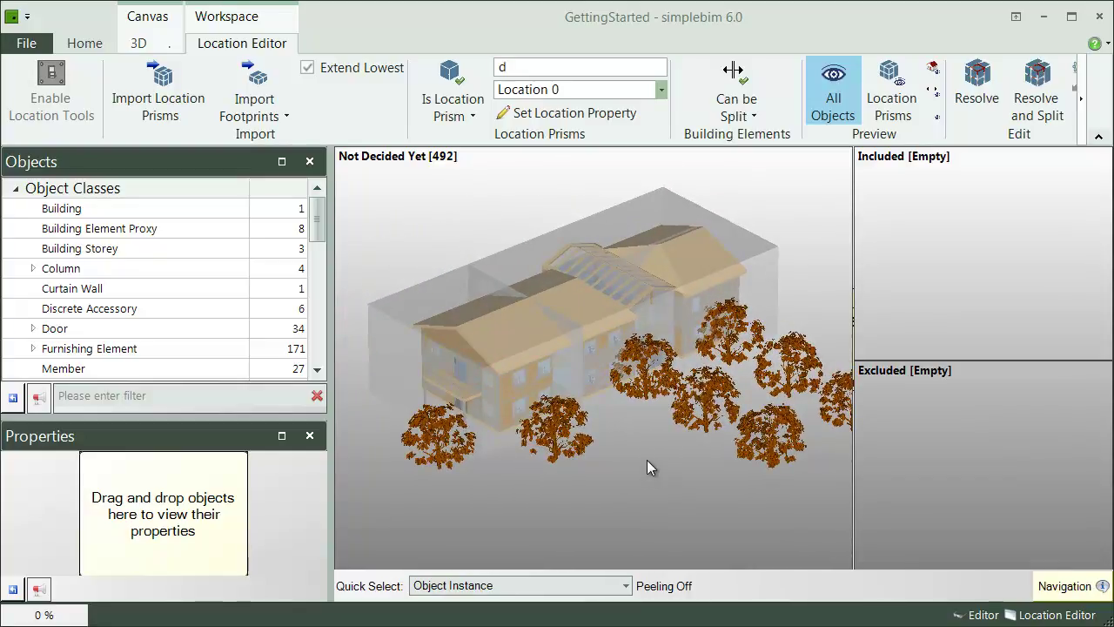
Preview the model without the location prisms, inspect the walls, and show all objects again
left_click(933, 69)
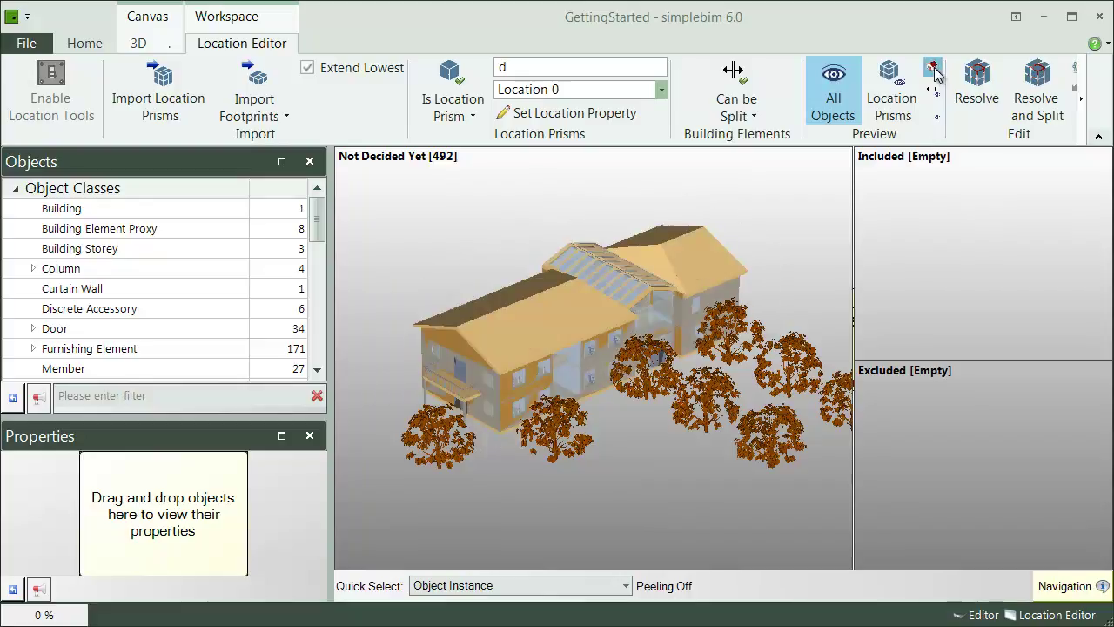
mouse_move(514, 338)
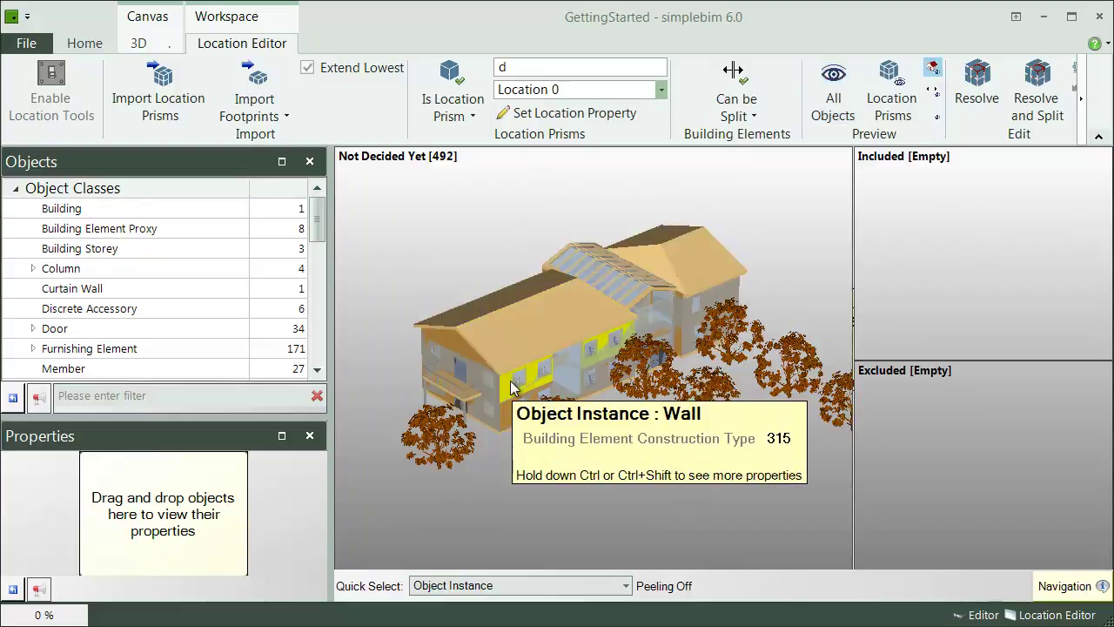
mouse_move(514, 420)
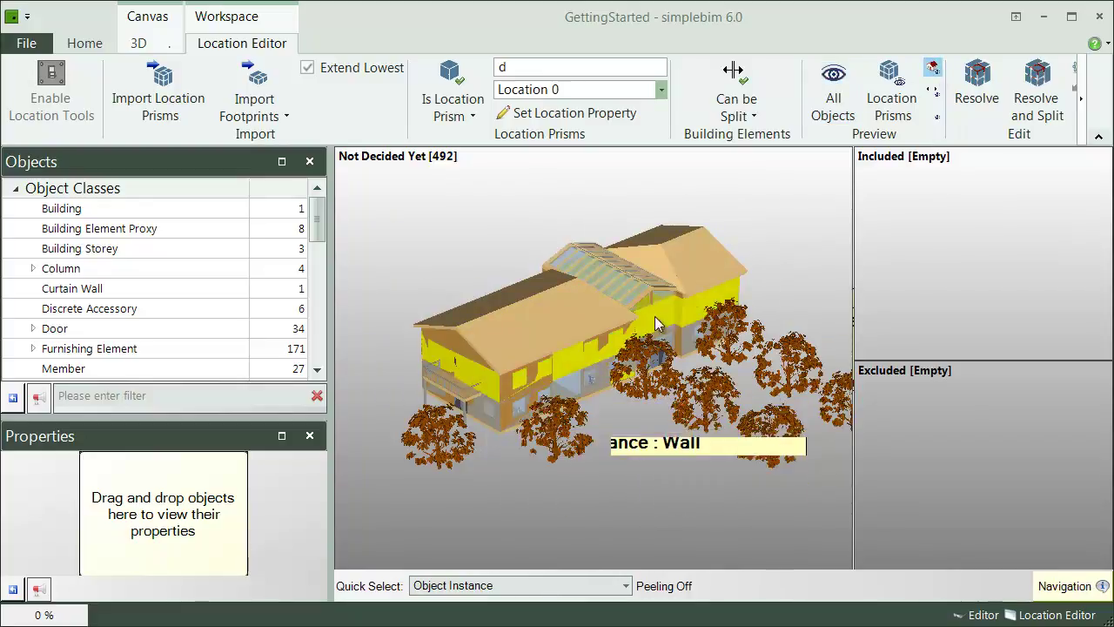
left_click(851, 97)
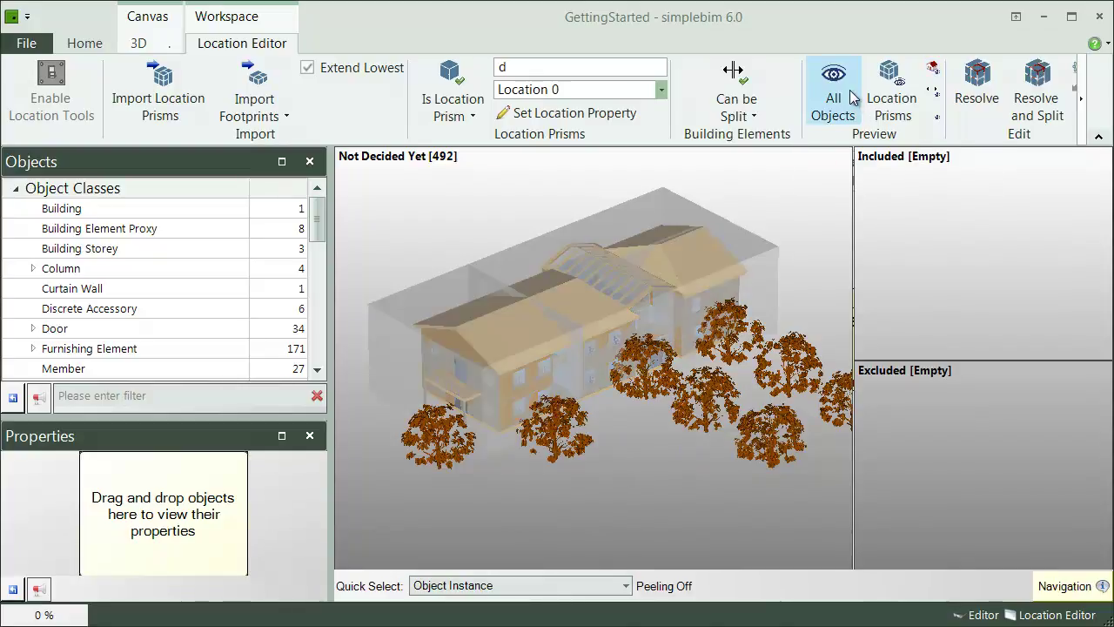
Resolve and split the building elements in the Not Decided Yet bucket with smart splitting logic
left_click(1037, 87)
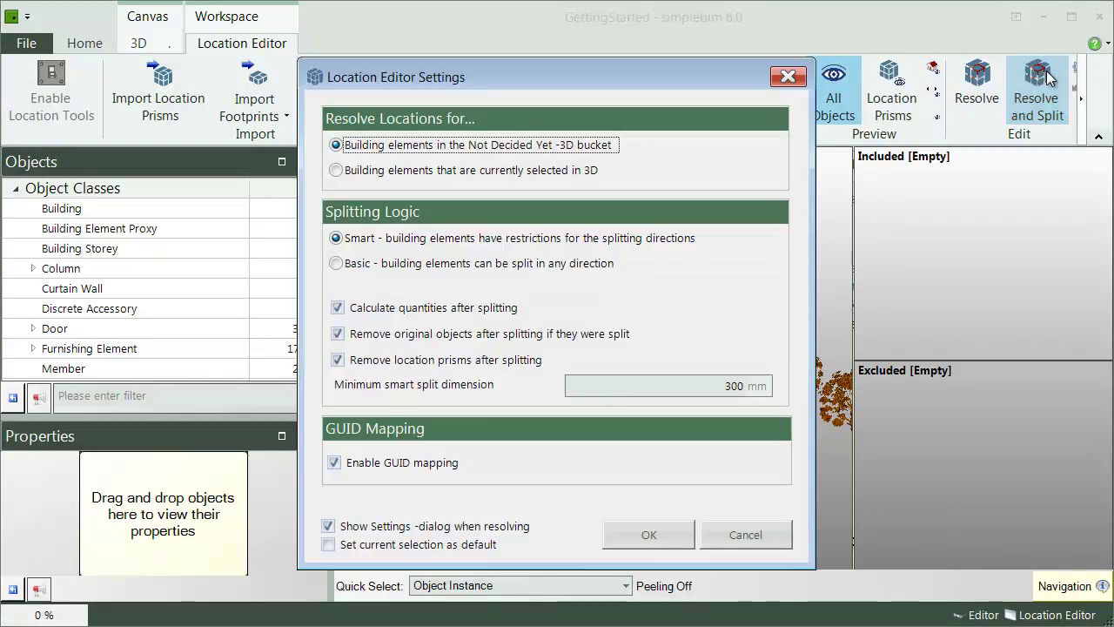
left_click(662, 535)
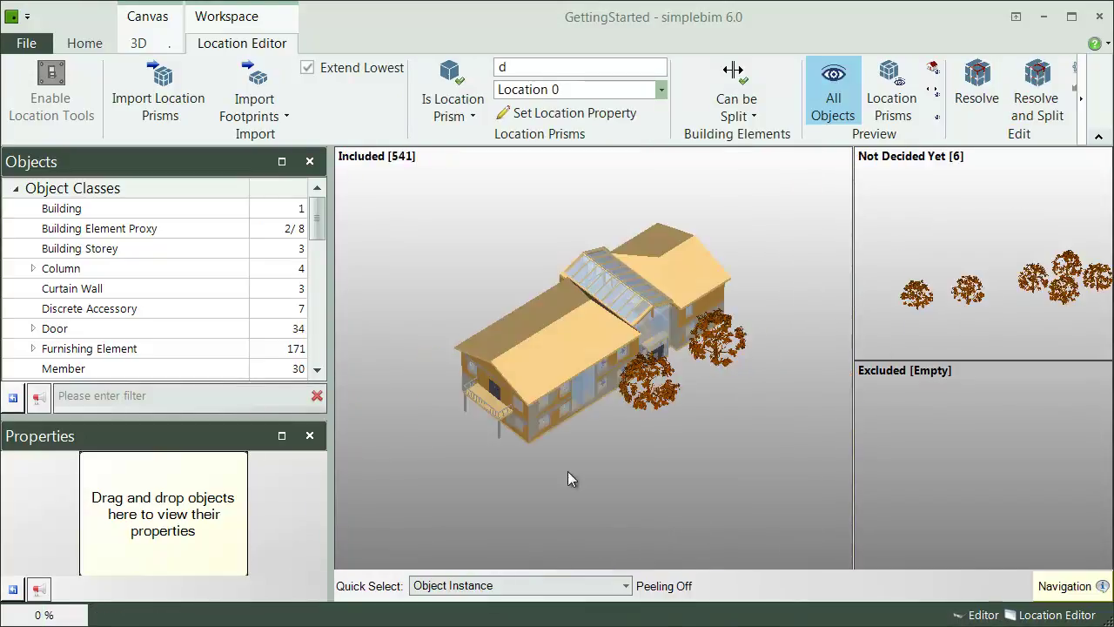
Inspect the properties of all included objects and highlight those with Location 0 values a, b, c and d in turn
left_click_drag(441, 476, 248, 501)
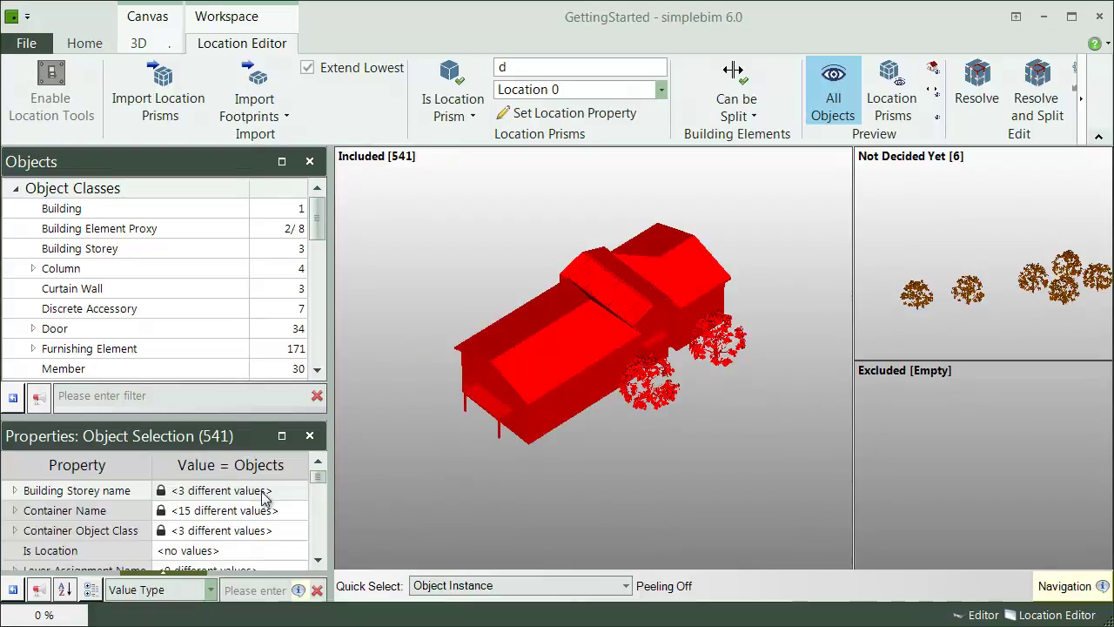
left_click(287, 441)
left_click(17, 354)
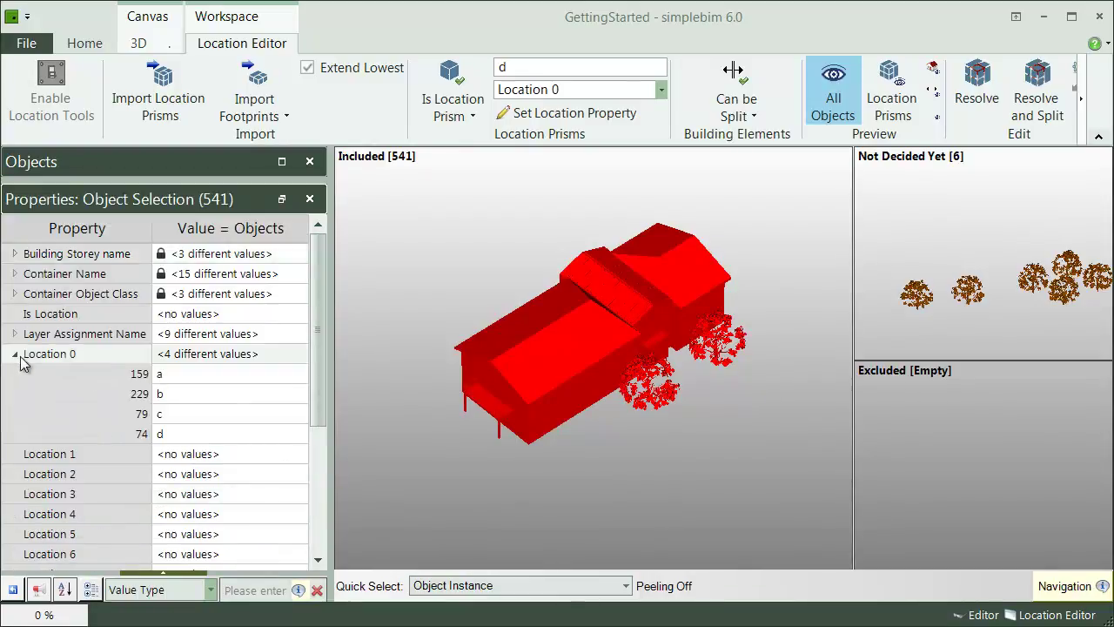
left_click(183, 379)
left_click(198, 397)
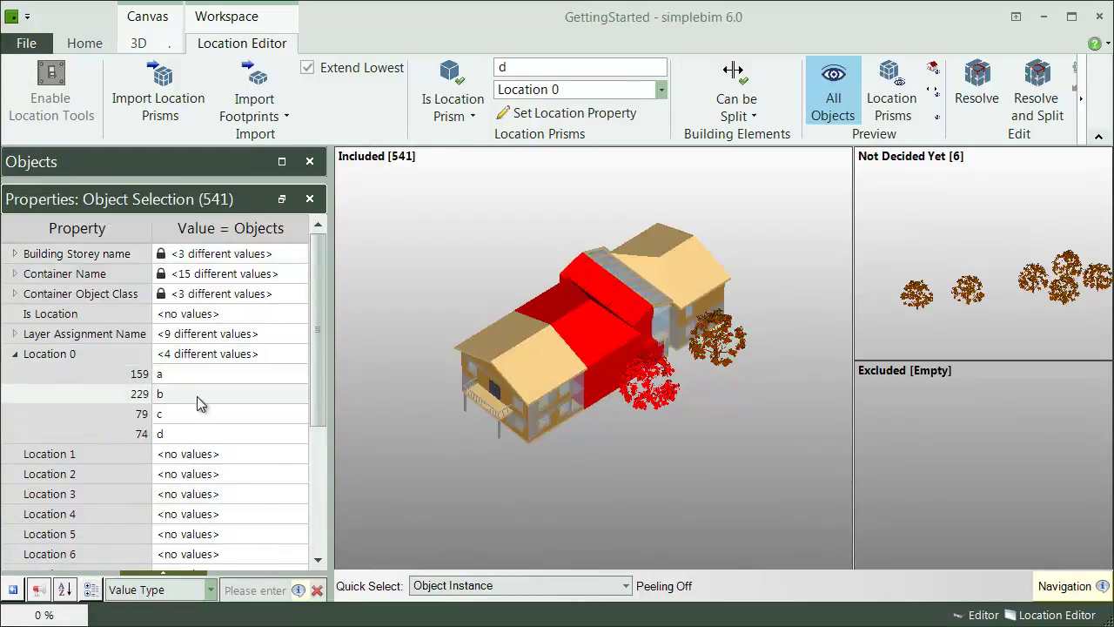
left_click(212, 416)
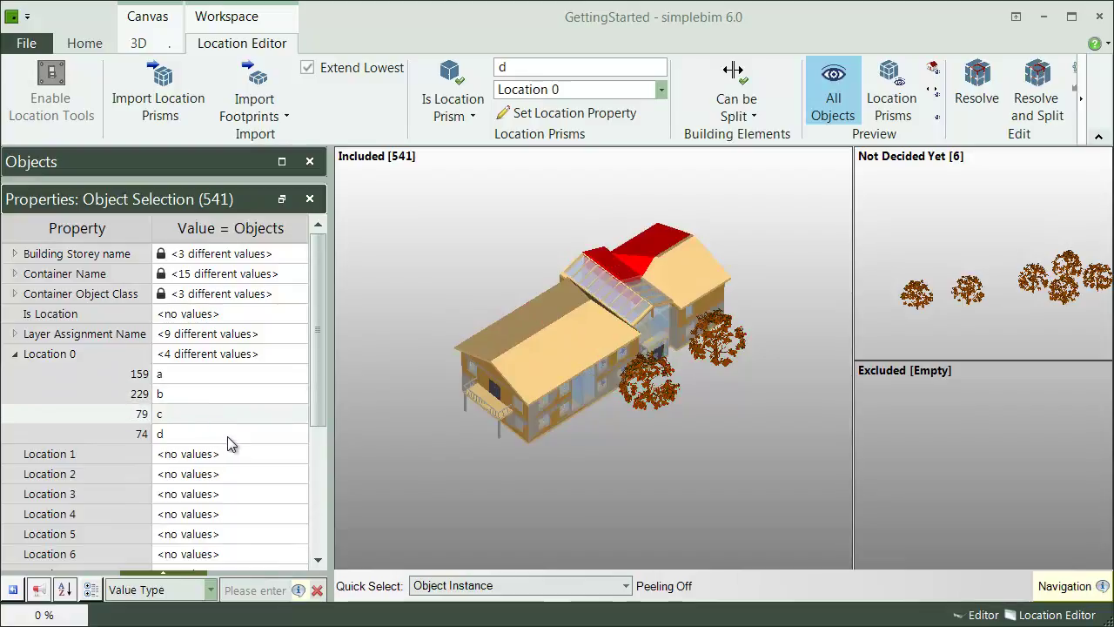
left_click(227, 436)
left_click(447, 473)
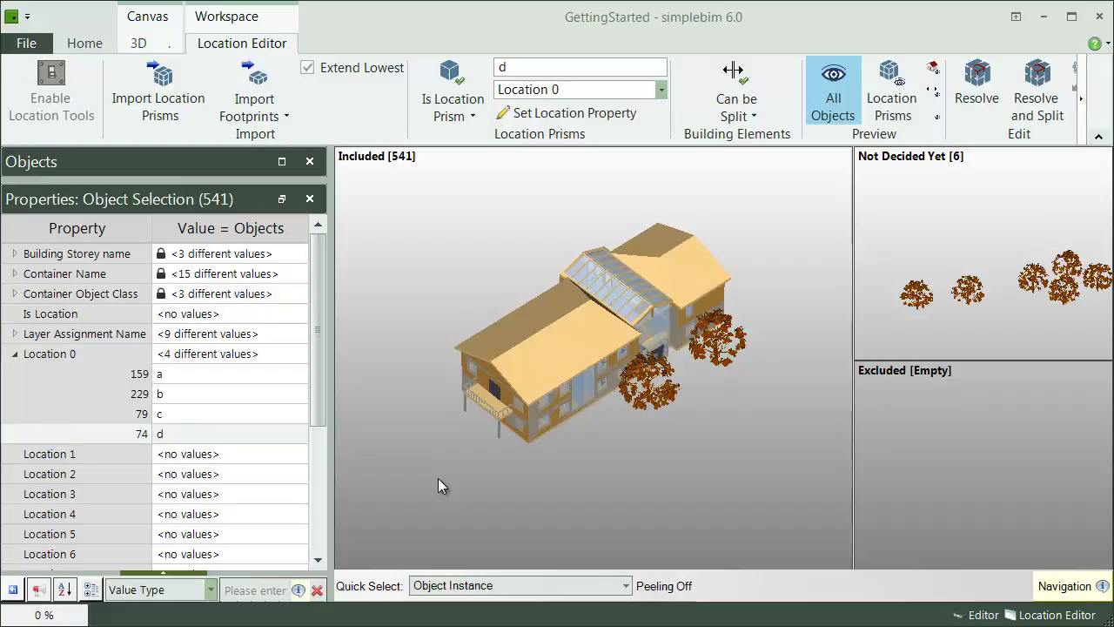
Switch to Solibri Model Viewer, isolate the walls (Seinä), and examine the location and basic quantity properties of the split front walls
left_click(87, 44)
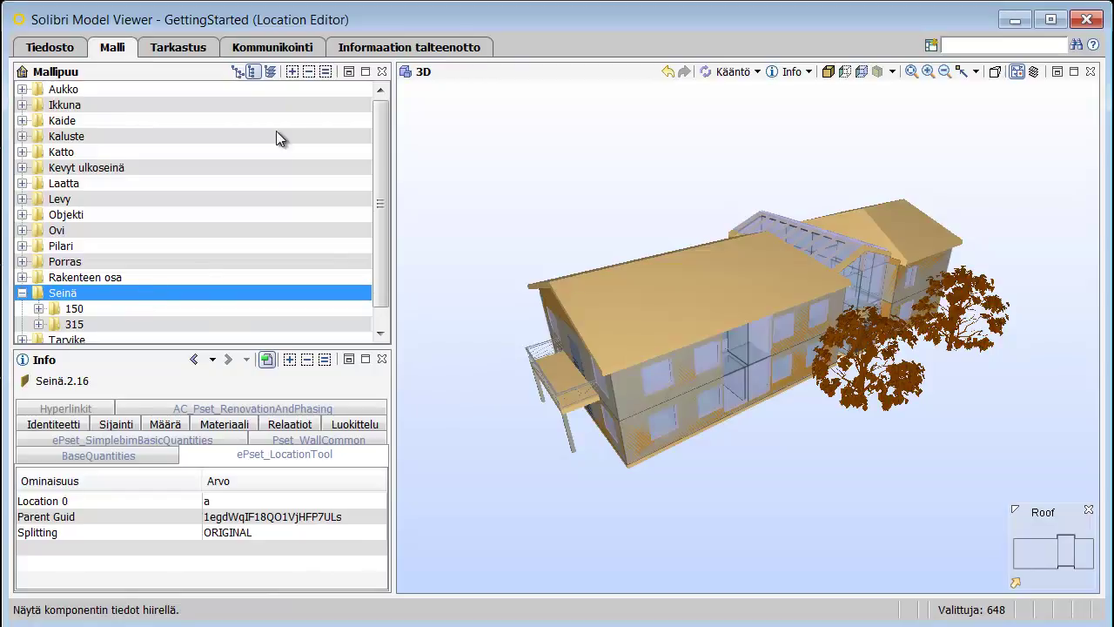
left_click(327, 71)
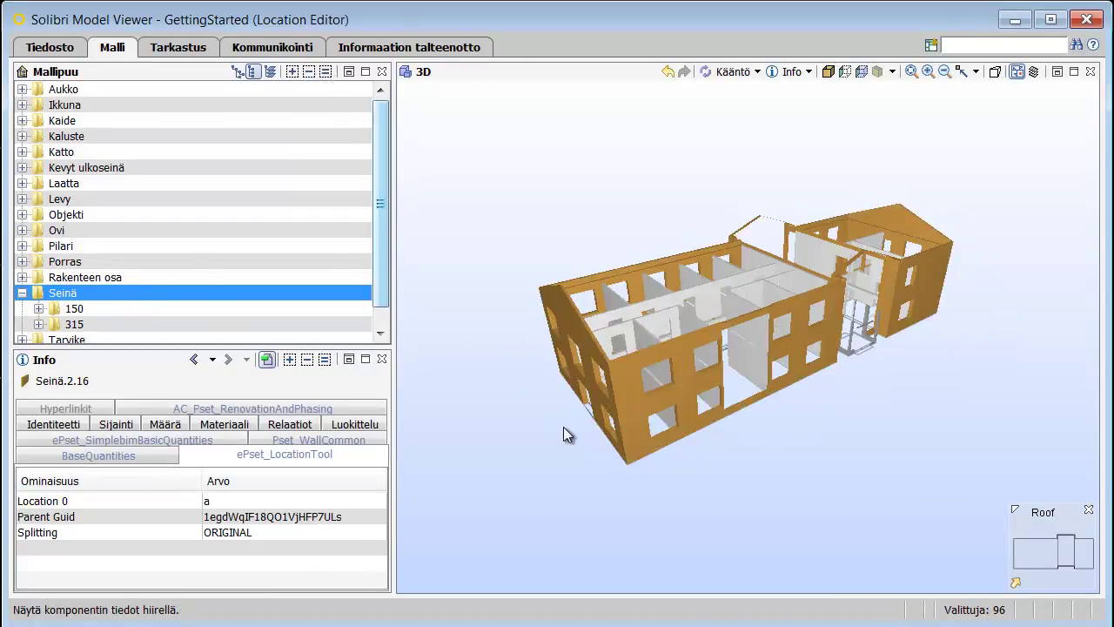
mouse_move(631, 402)
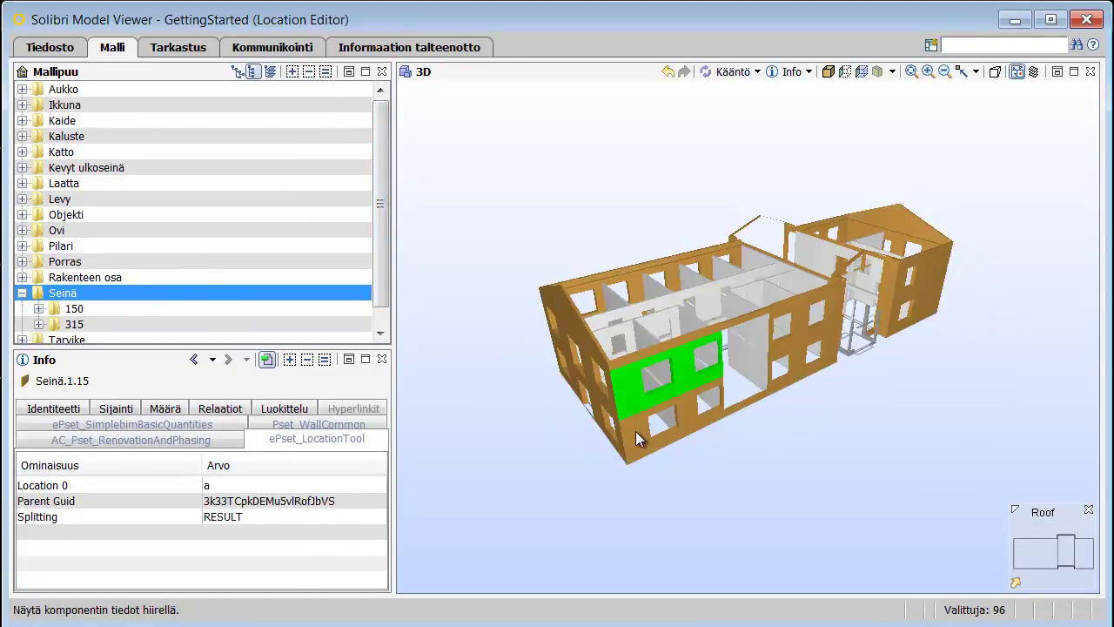
mouse_move(636, 457)
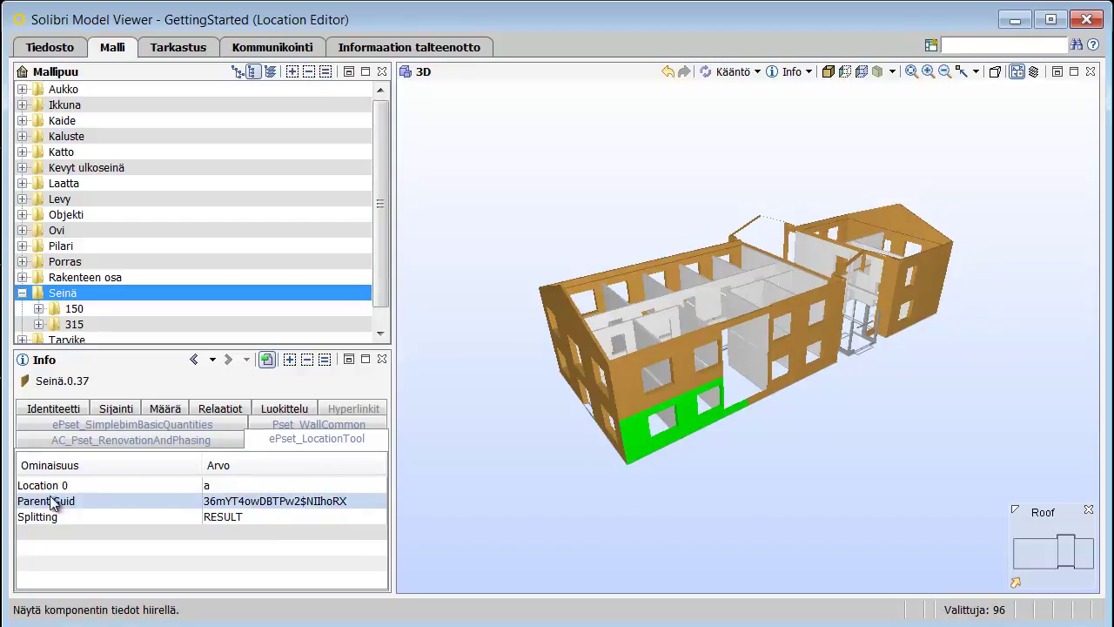
left_click(176, 427)
left_click_drag(383, 532, 384, 562)
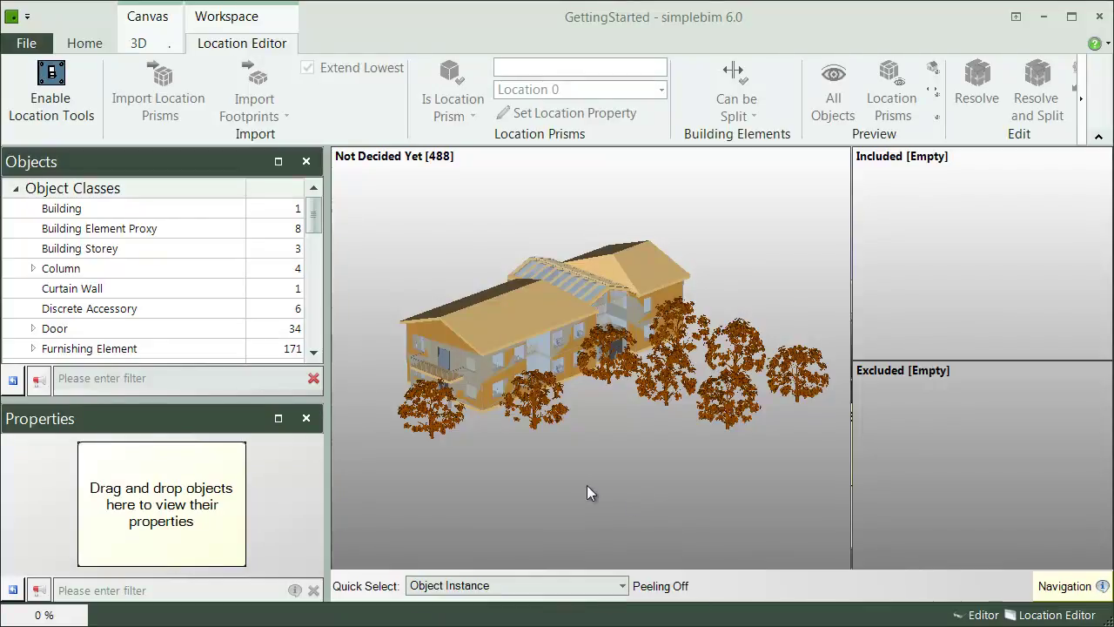
Enable the location tools and create location prisms by building from SmallOffice_Locations_Tests_Prisms_readymade_footprints.ifc
left_click(66, 101)
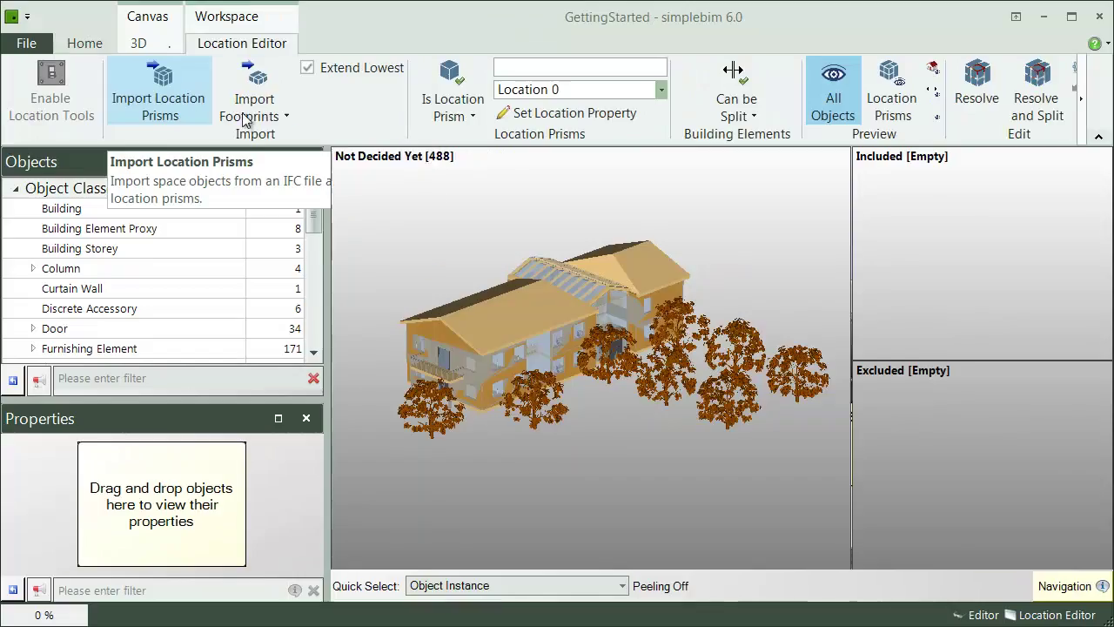
left_click(245, 118)
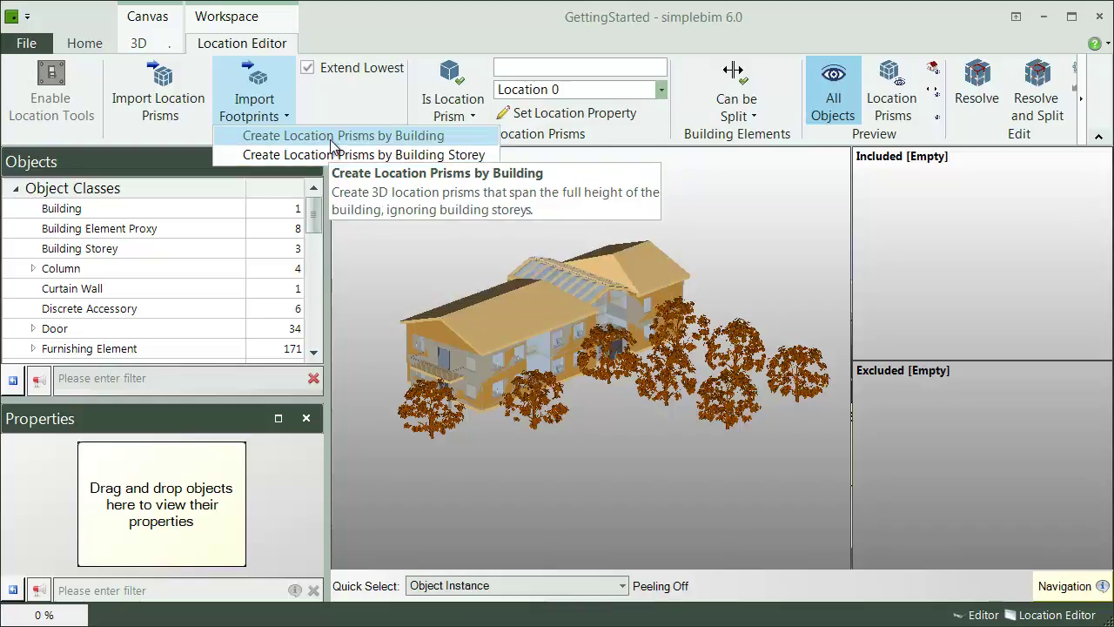
left_click(332, 140)
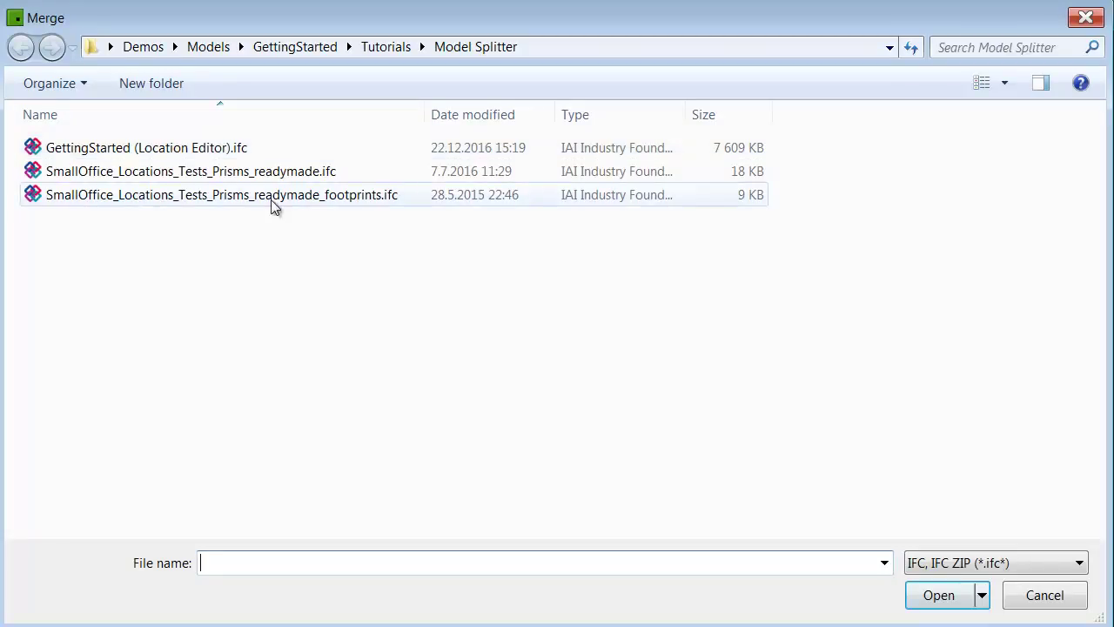
double_click(274, 198)
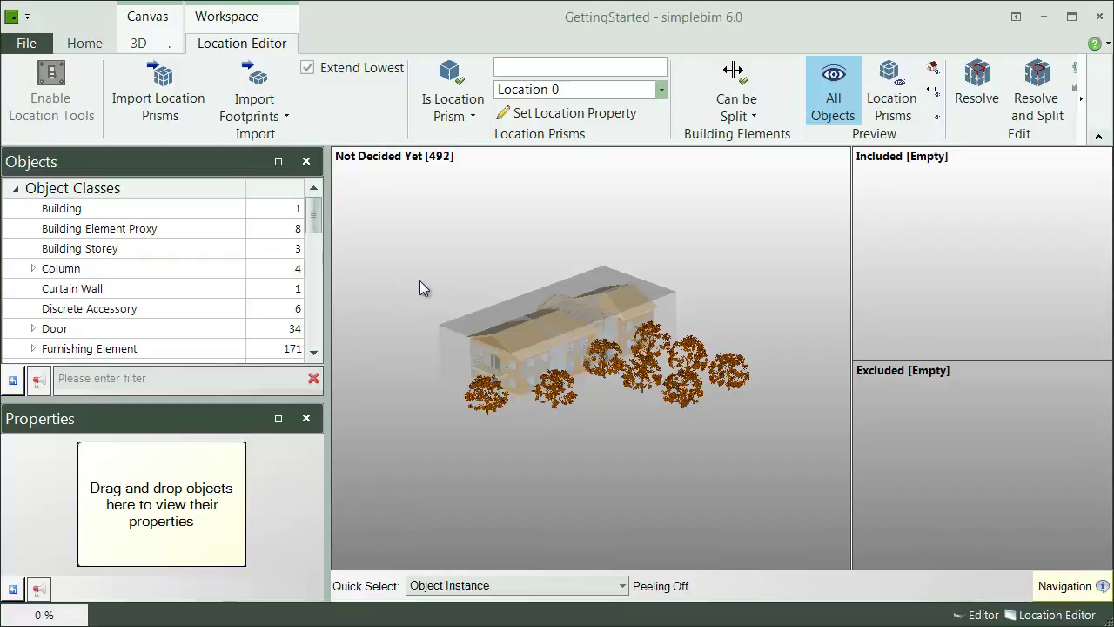
left_click(661, 90)
mouse_move(660, 157)
left_mouse_down()
mouse_move(656, 203)
mouse_move(659, 144)
left_mouse_up()
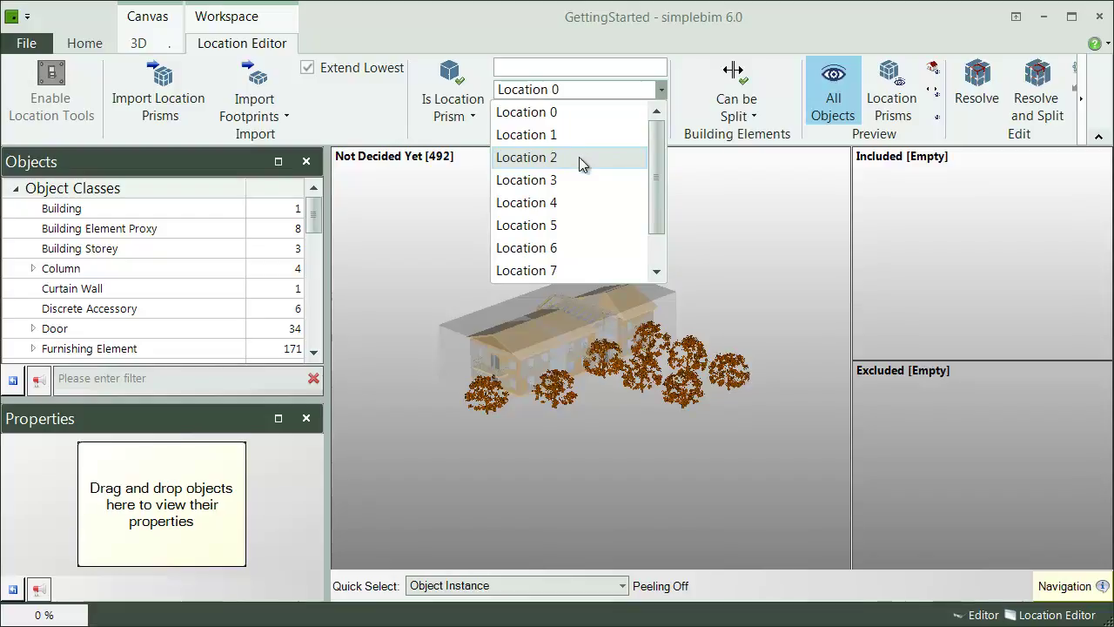
left_click(440, 206)
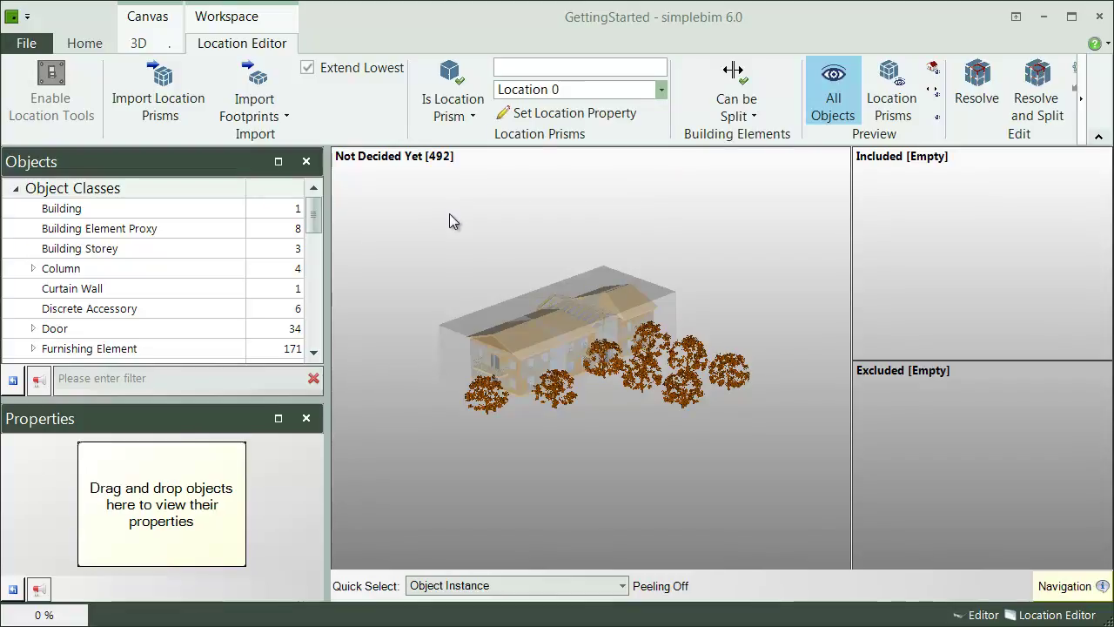
Set Location 0 to A for the prism at the balcony end of the building and B for the adjoining middle prism
key("Caps_Lock")
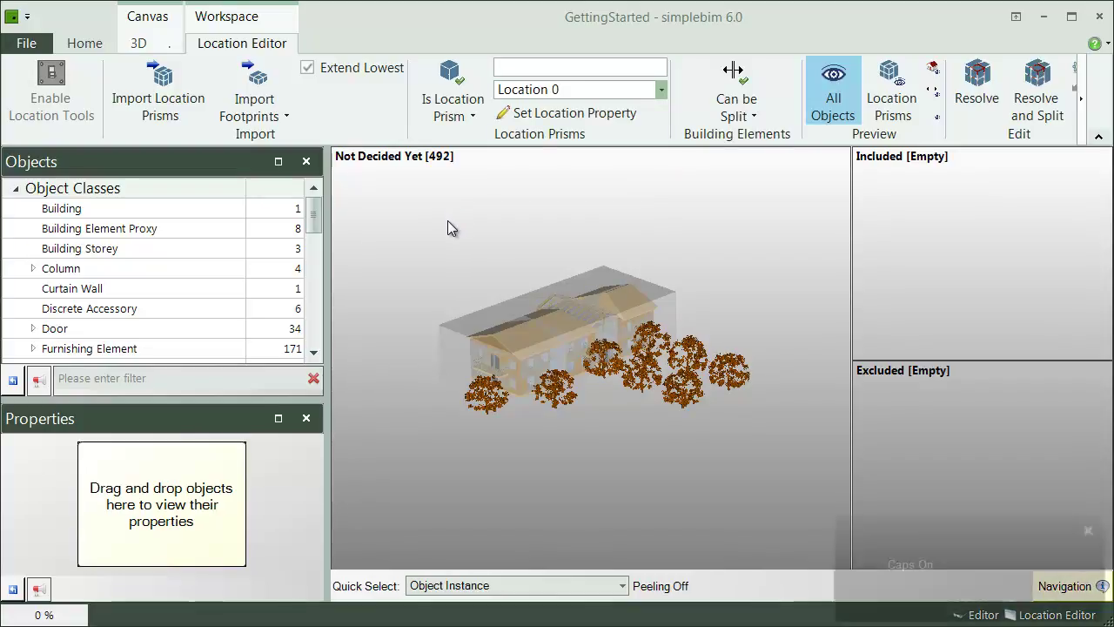
left_click(470, 323)
type("A")
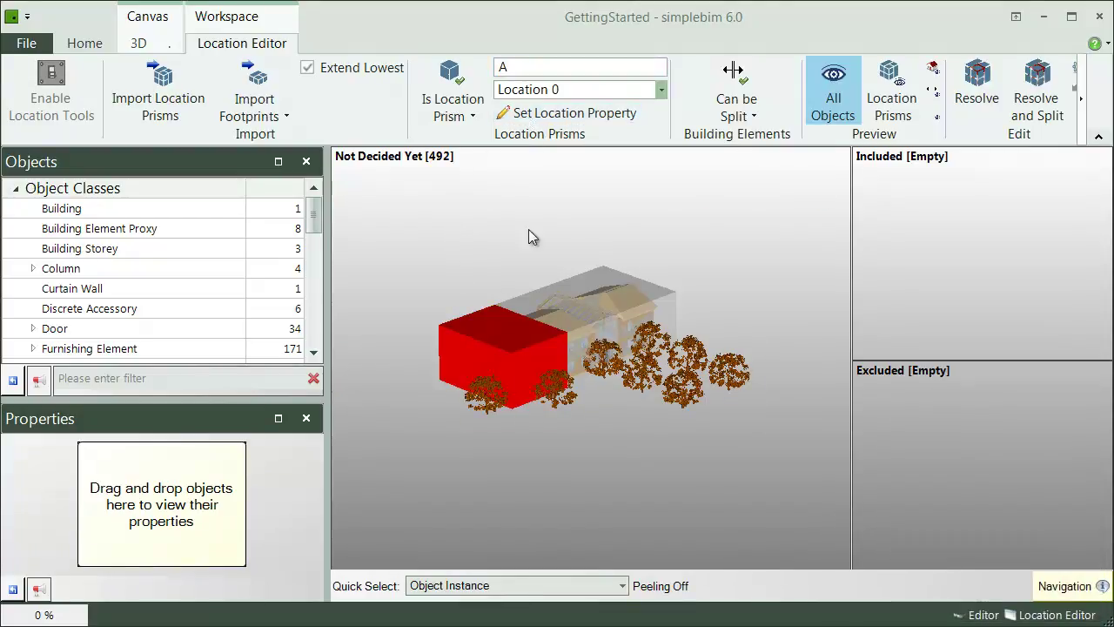
left_click(533, 273)
type("B")
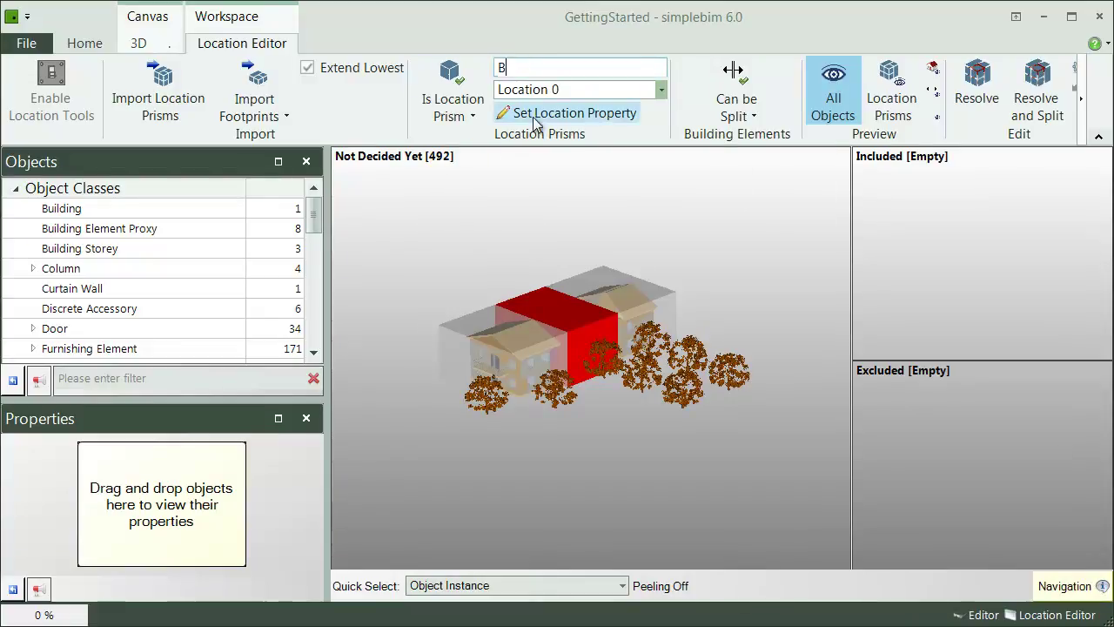
left_click(519, 112)
Set Location 0 to C for the rear prism at the far end and D for the front prism beside it
type("C")
left_click(533, 112)
left_click(642, 311)
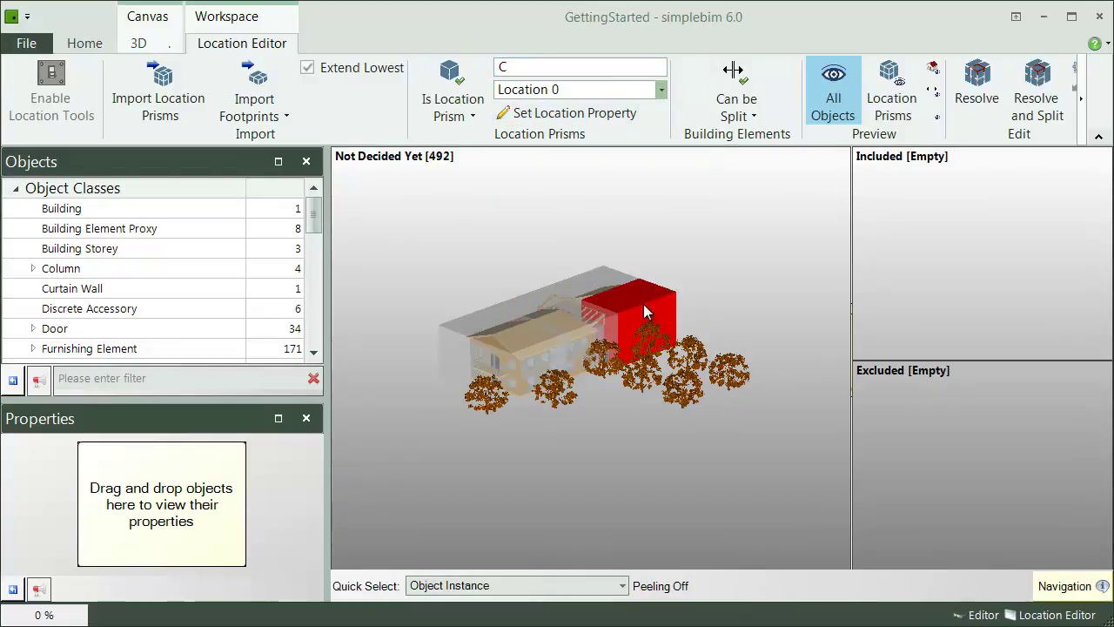
type("D")
left_click(527, 114)
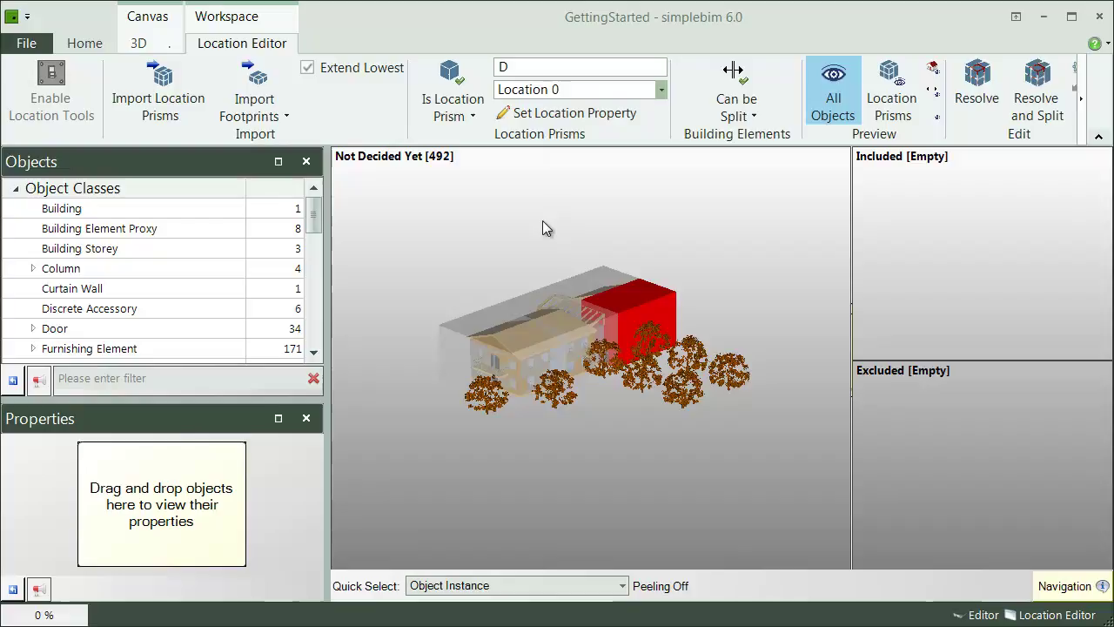
left_click(543, 220)
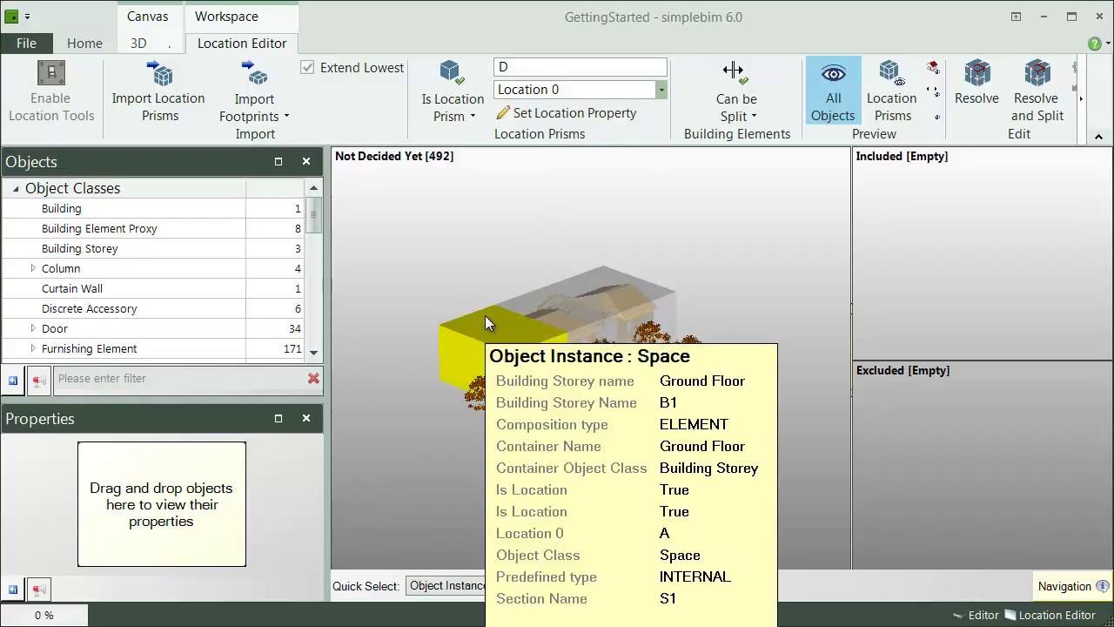
Check the Location 0 values of the prisms in the 3D view and preview only the location prisms
mouse_move(549, 309)
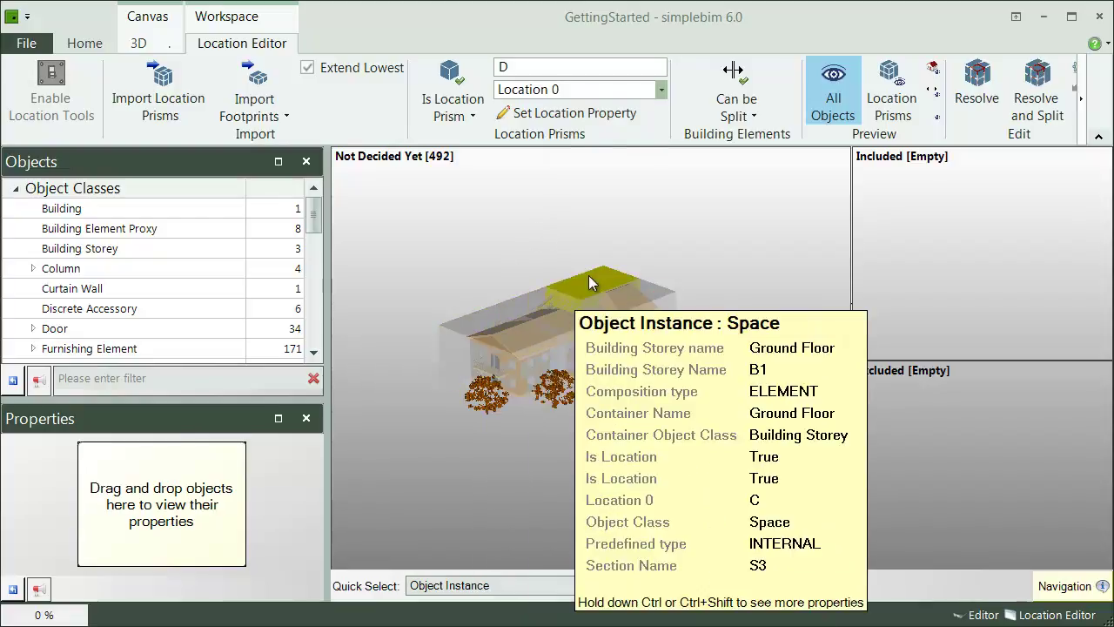
mouse_move(655, 311)
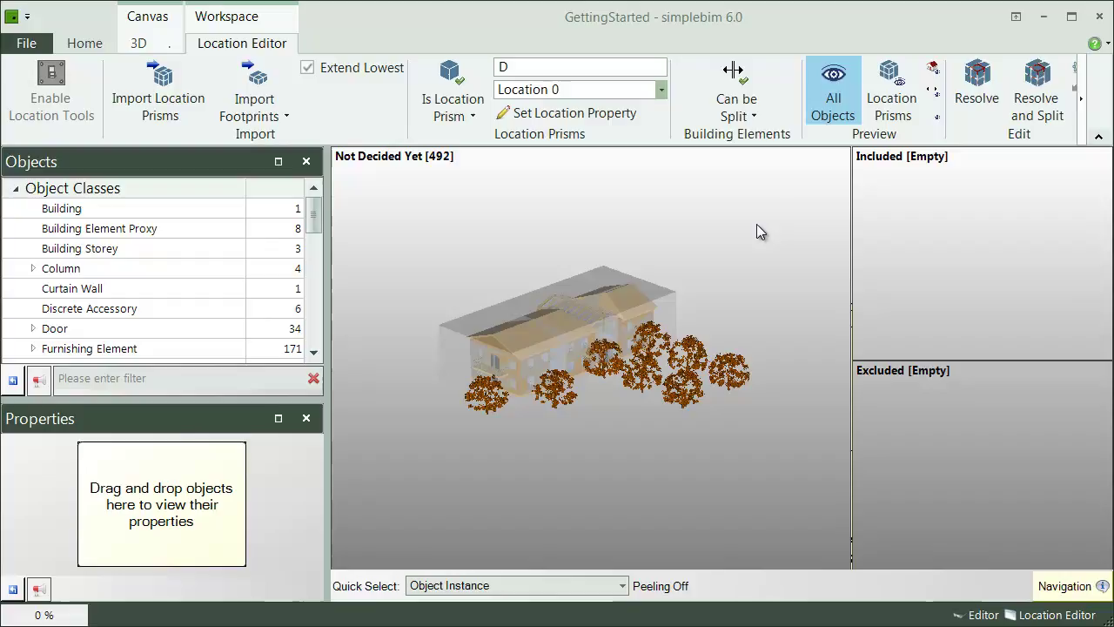
left_click(901, 84)
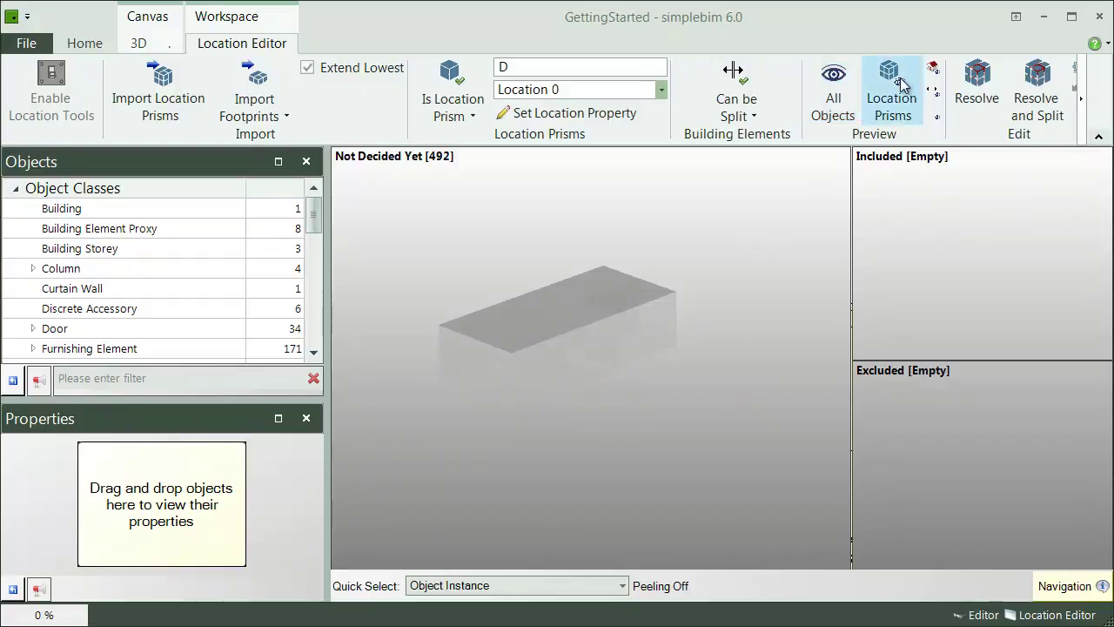
Preview only the building elements, then only those that cannot be split, and examine them in the 3D view
left_click(935, 73)
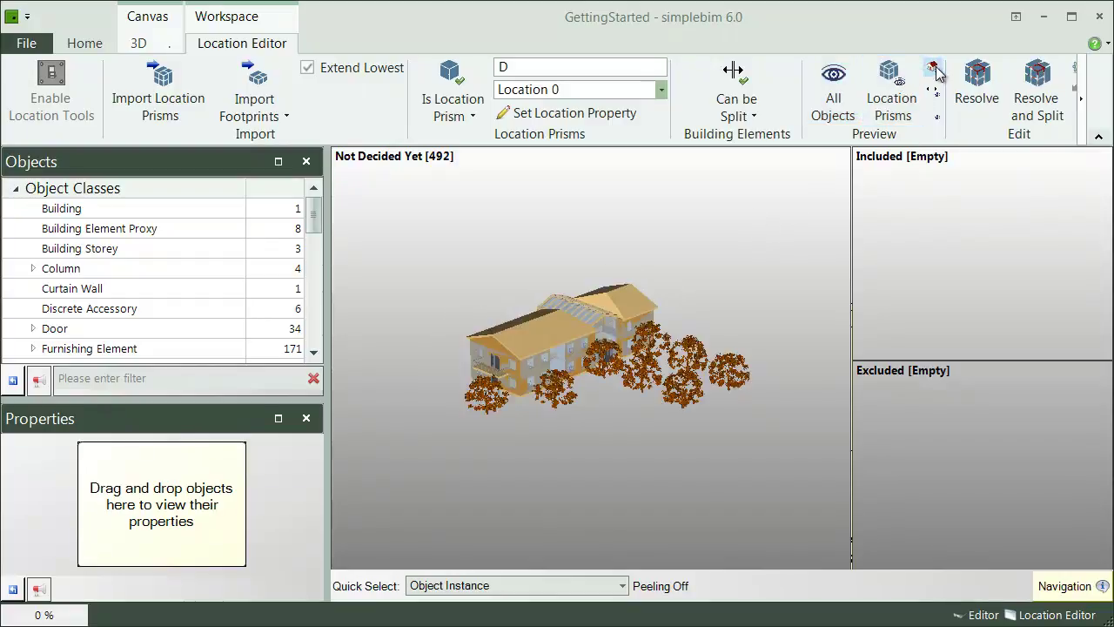
left_click(935, 116)
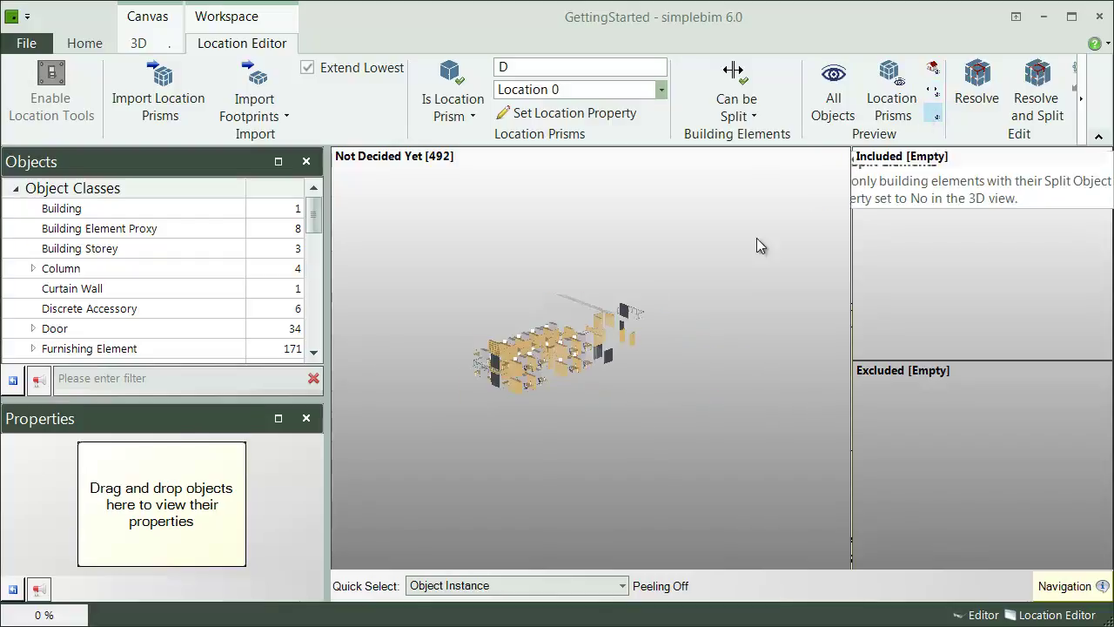
scroll(566, 426, "up", 5)
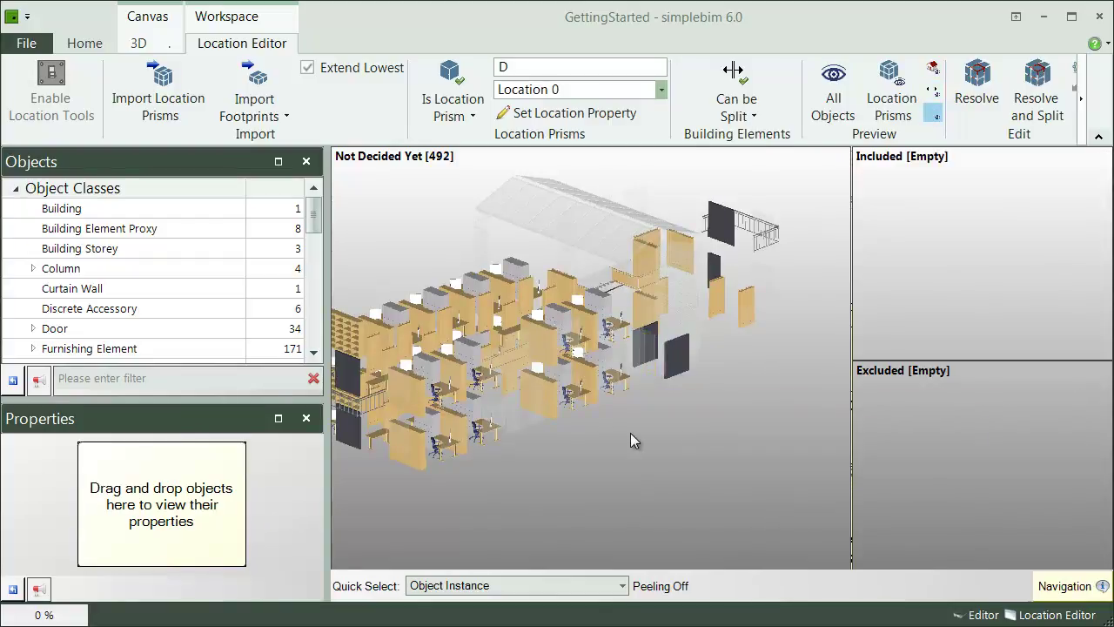
scroll(655, 417, "down", 1)
scroll(657, 417, "down", 3)
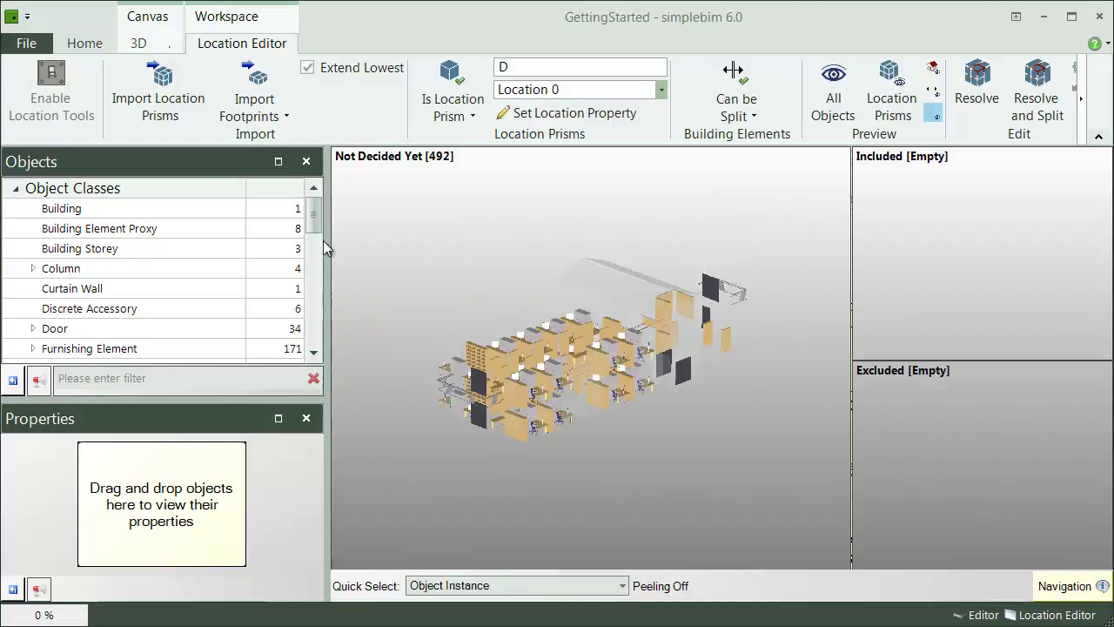
Select all objects of the Window class and mark them as Can be Split
scroll(213, 298, "down", 4)
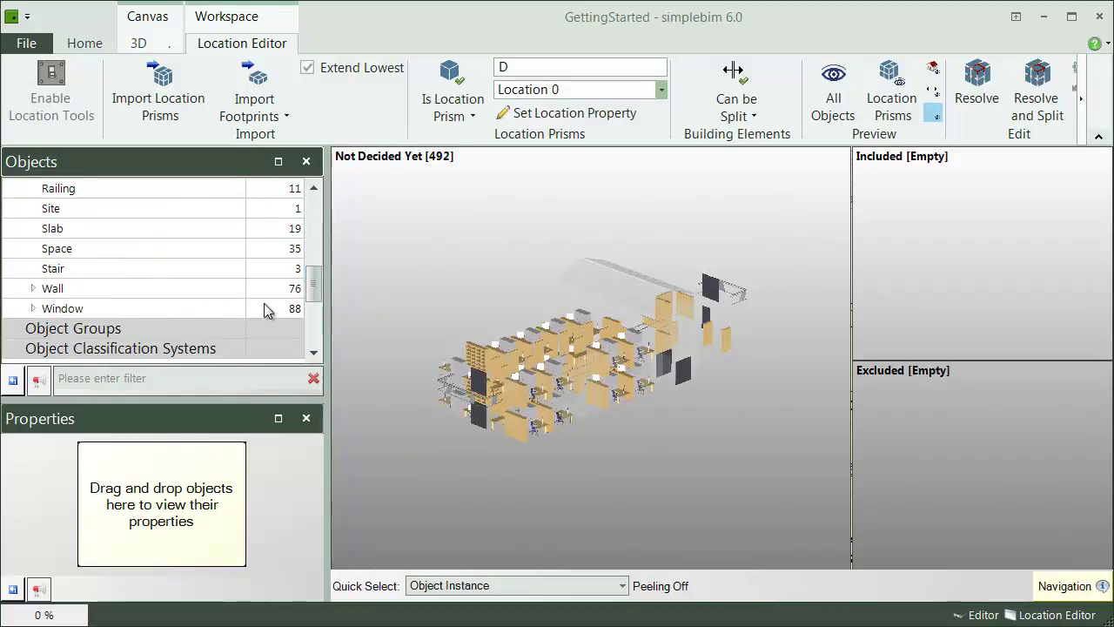
left_click(214, 309)
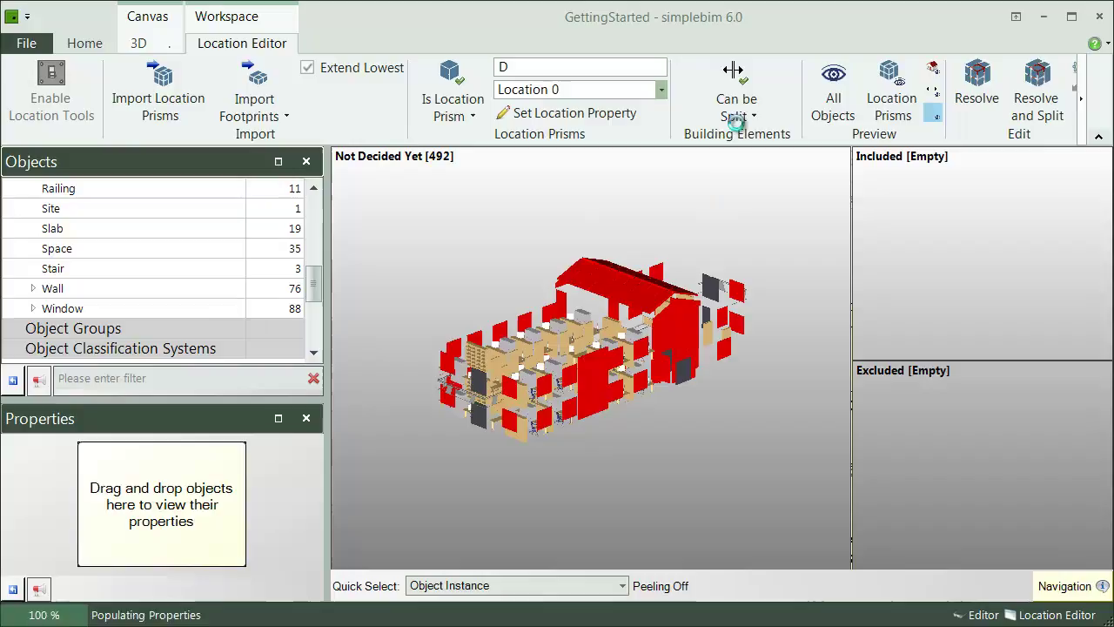
left_click(737, 112)
left_click(750, 137)
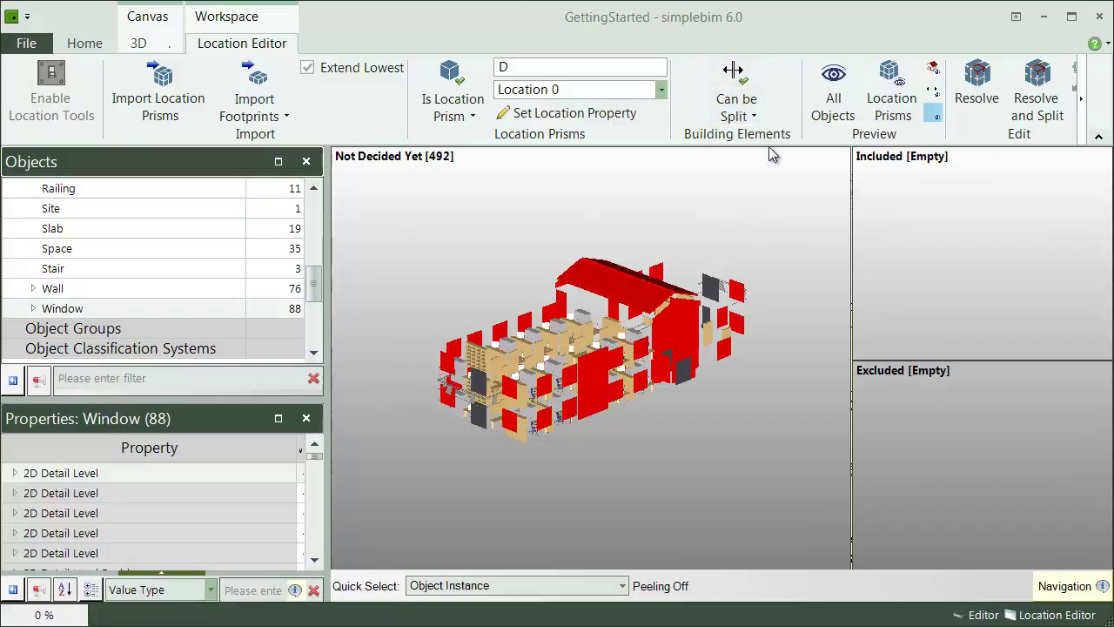
Mark all the trees as Can't be Split by selecting their object class, and preview the elements that cannot be split
left_click(938, 94)
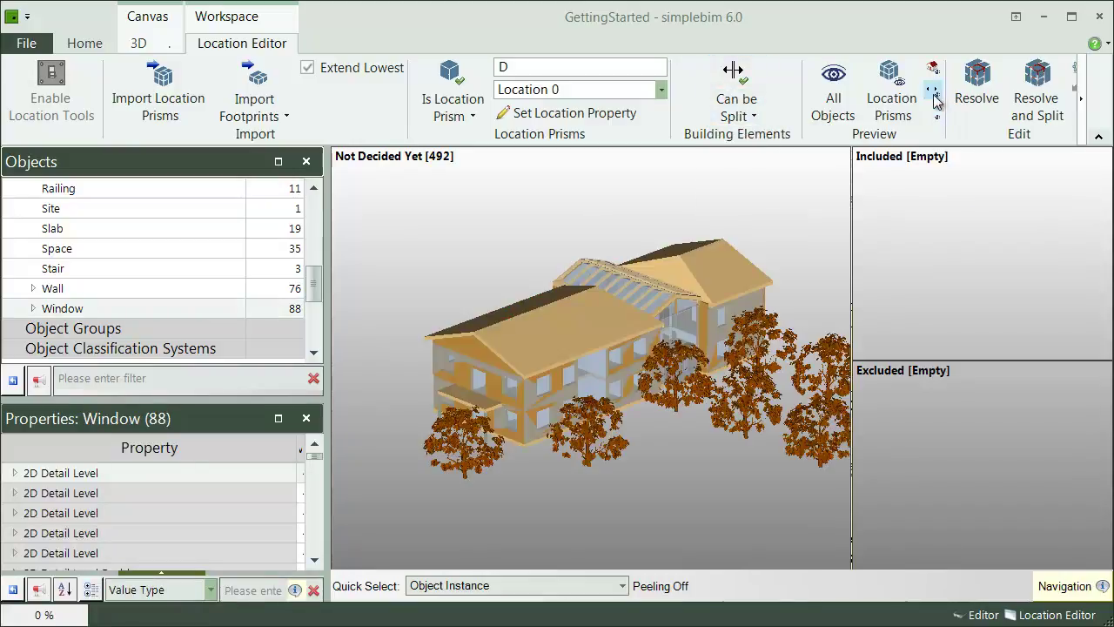
scroll(585, 430, "down", 1)
left_click(585, 430)
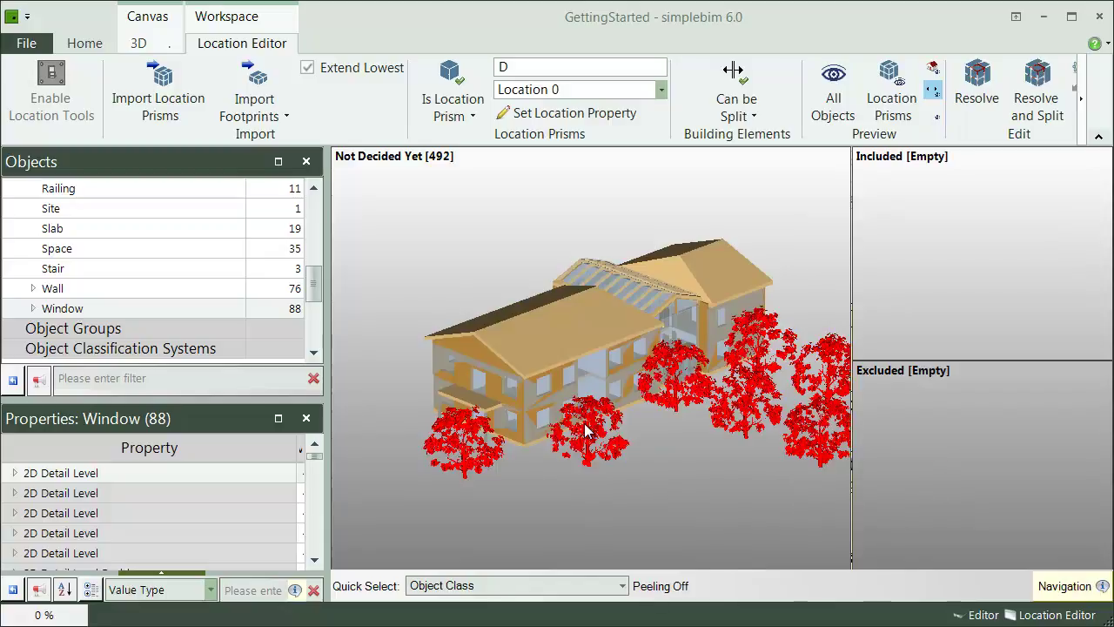
left_click(738, 114)
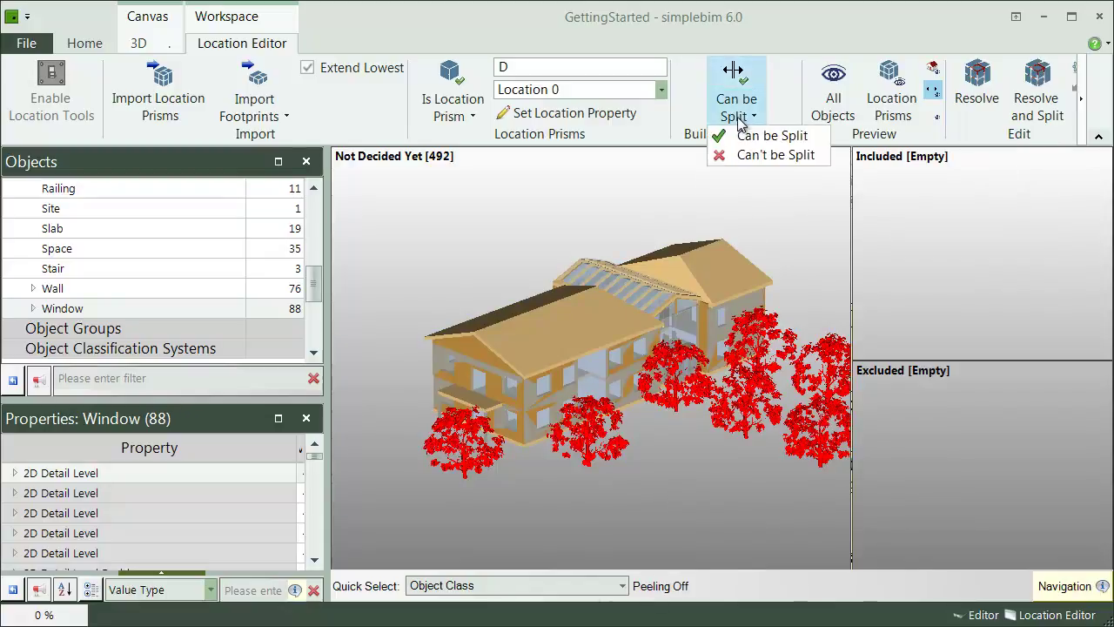
left_click(740, 159)
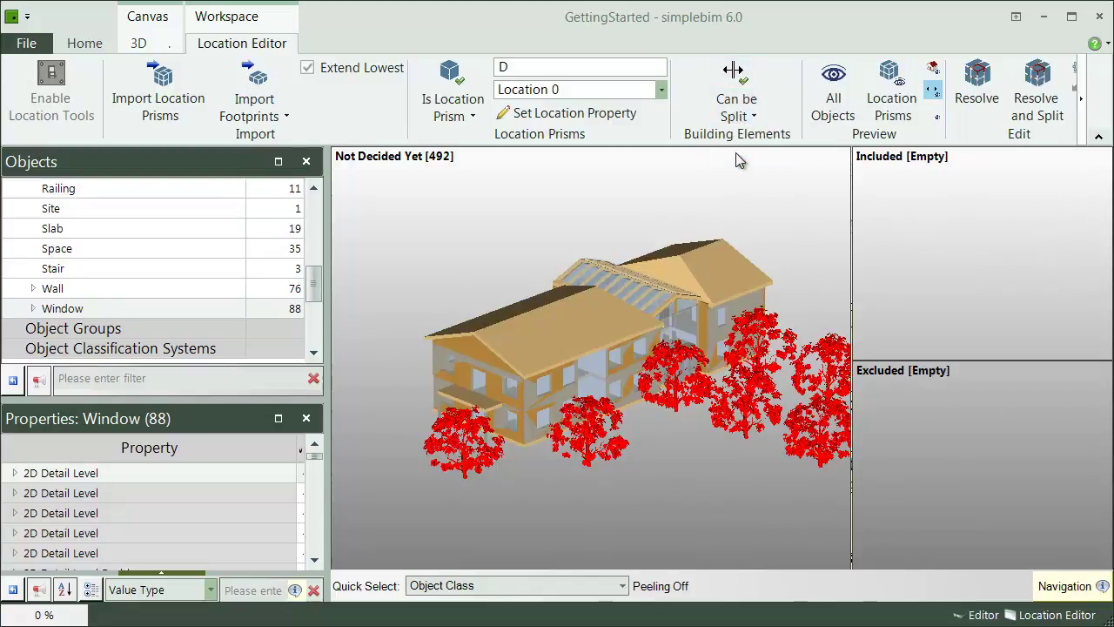
left_click(935, 115)
scroll(618, 451, "down", 4)
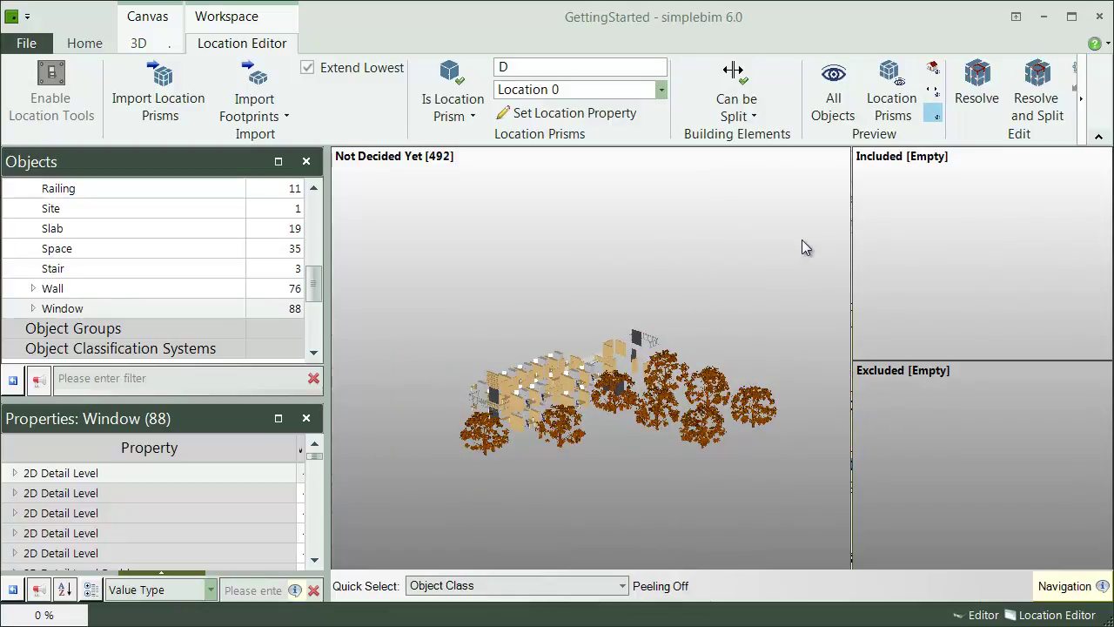
left_click(1074, 69)
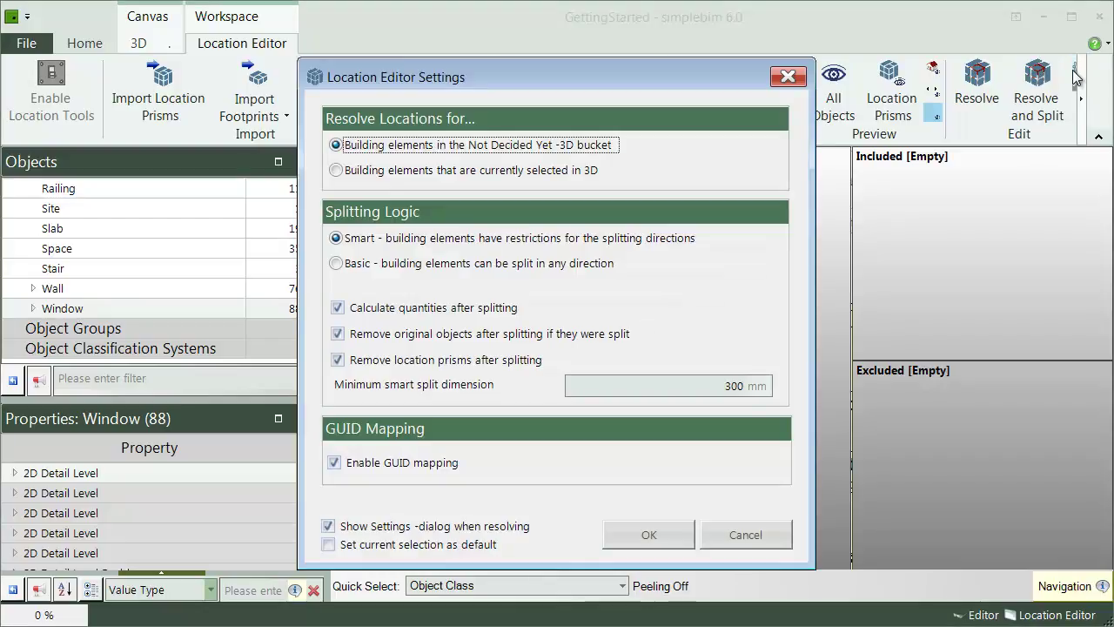
left_click(328, 527)
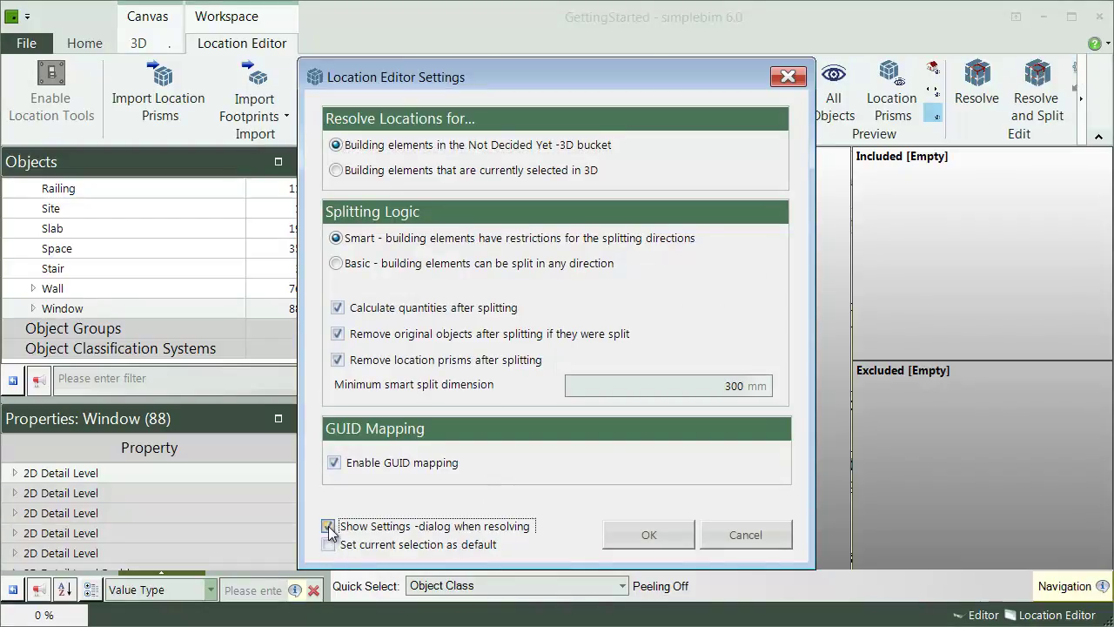
left_click(328, 527)
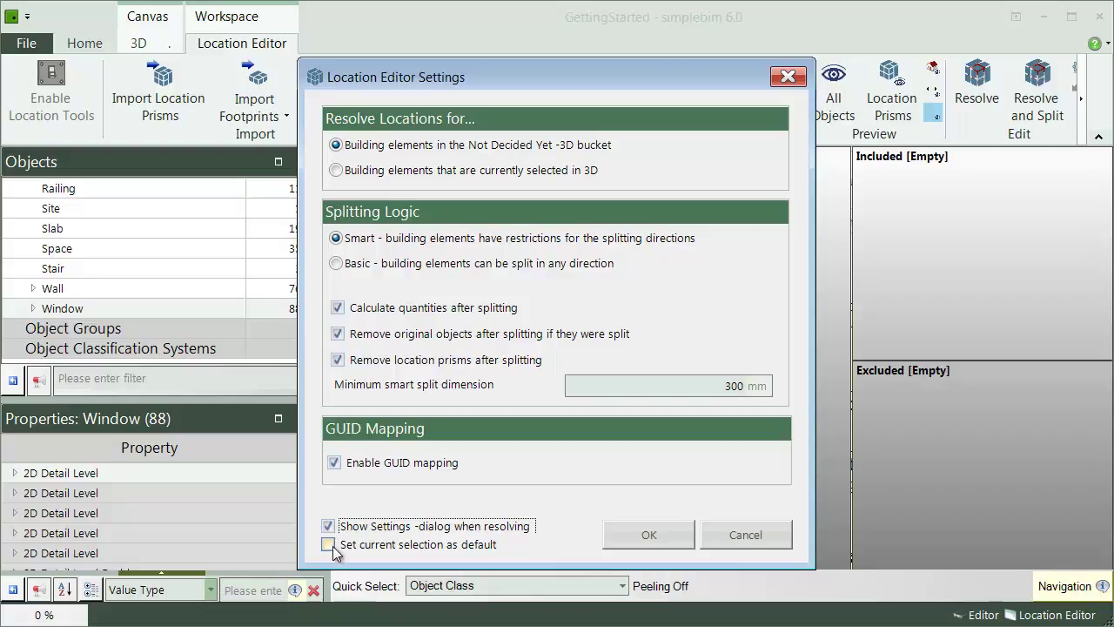
left_click(744, 534)
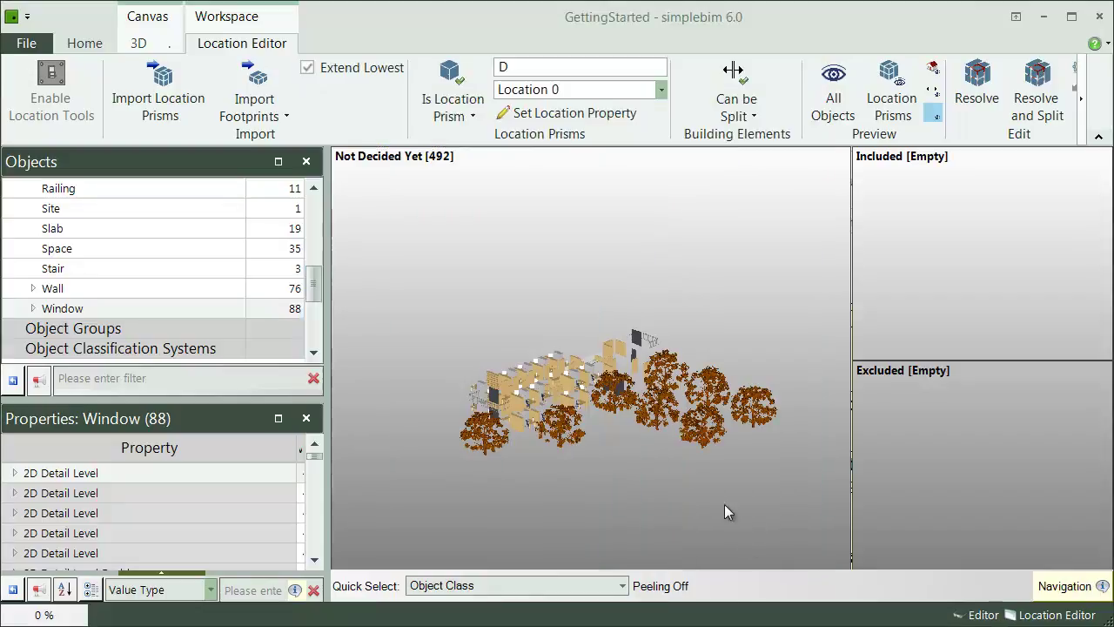
Show all objects and move the trees to the Excluded bucket
left_click(833, 91)
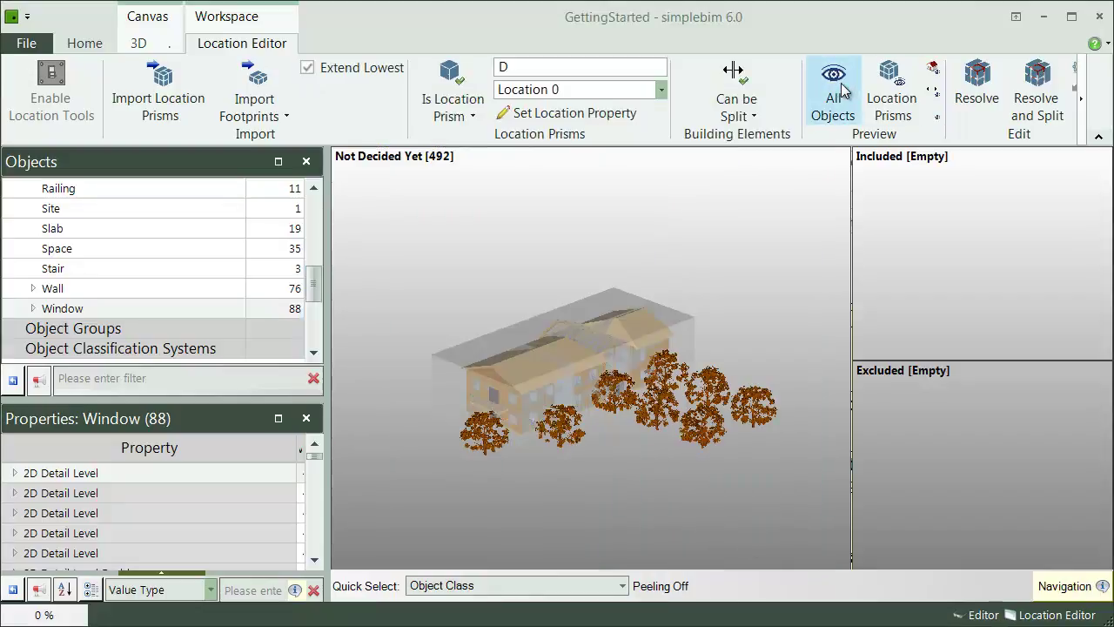
left_click_drag(730, 405, 884, 448)
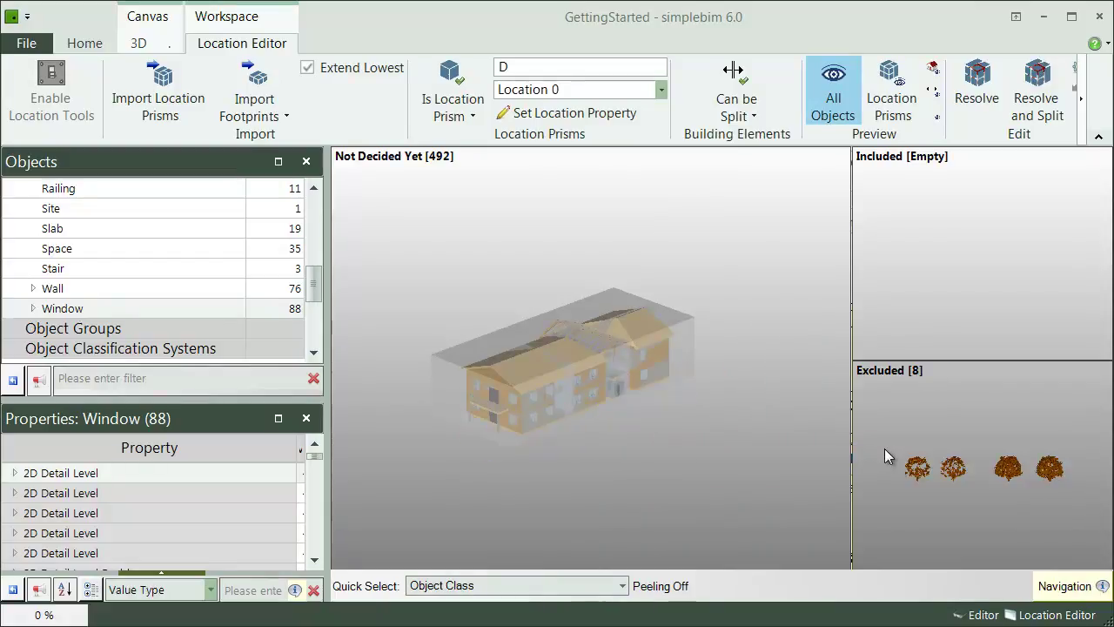
In the Location Editor settings, resolve locations for elements in the Not Decided Yet bucket and use Smart splitting logic
left_click(1081, 98)
left_click(1072, 68)
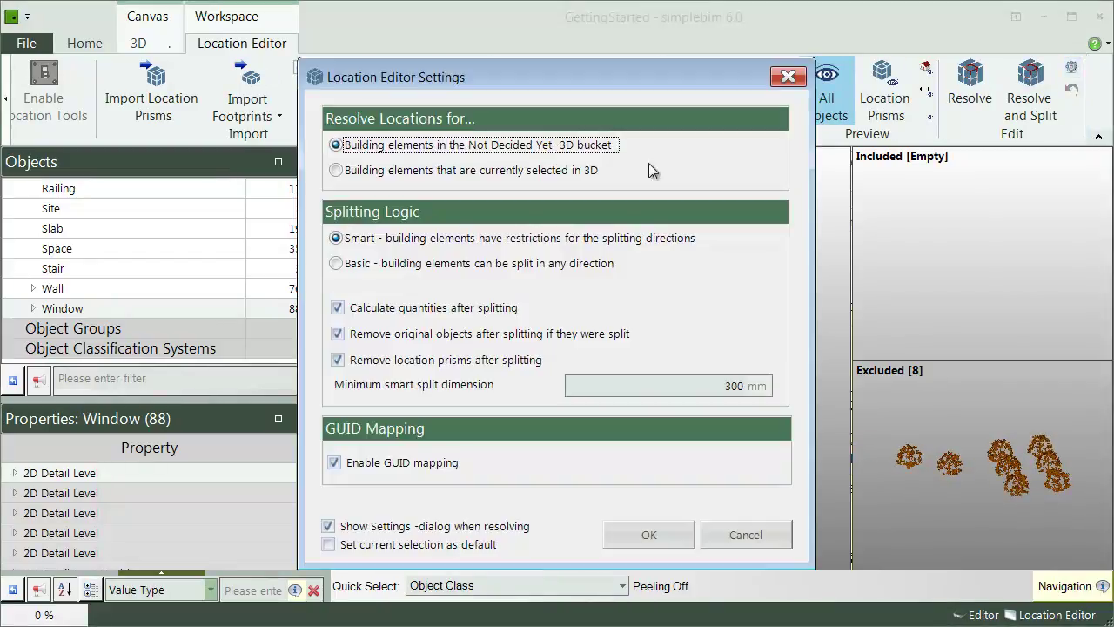
left_click(347, 174)
left_click(349, 148)
left_click(349, 267)
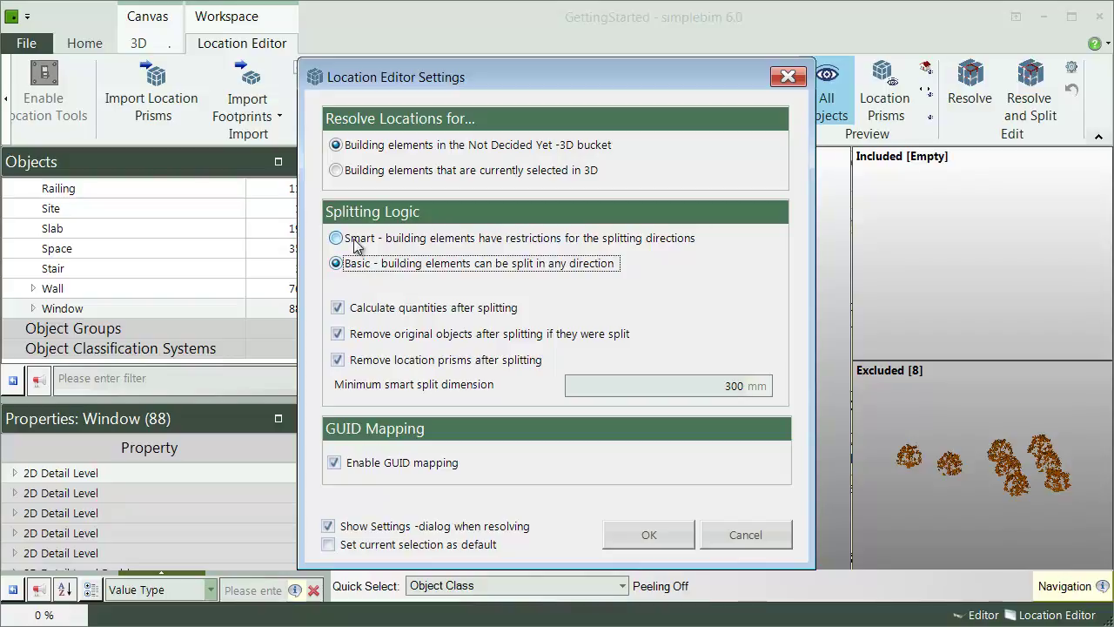
left_click(355, 244)
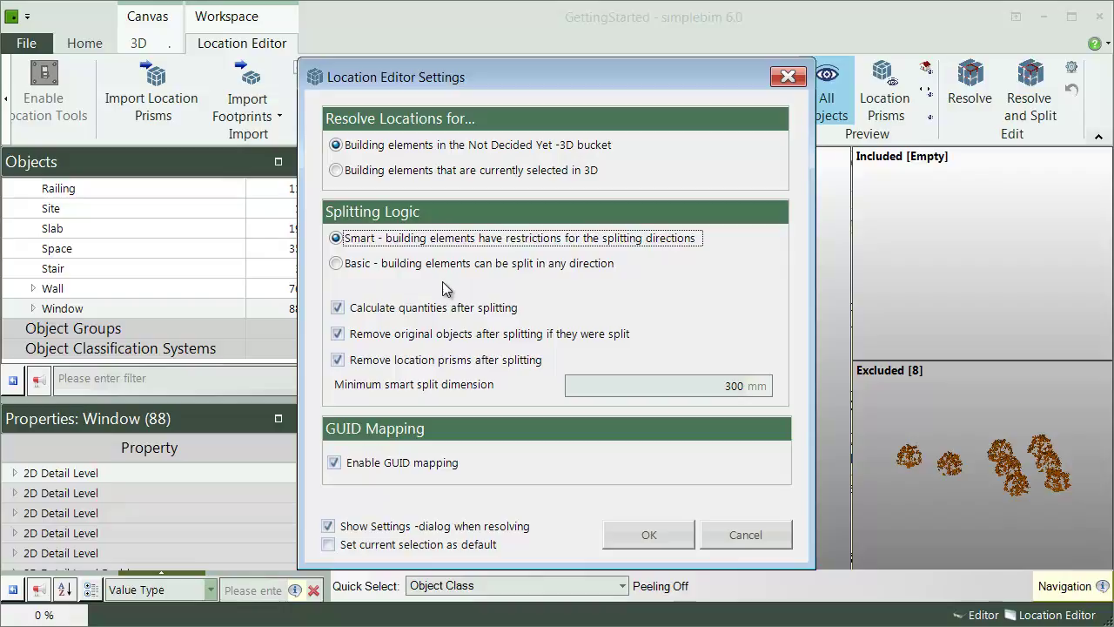
Switch quantity calculation, original object removal and location prism removal after splitting off and back on
left_click(339, 308)
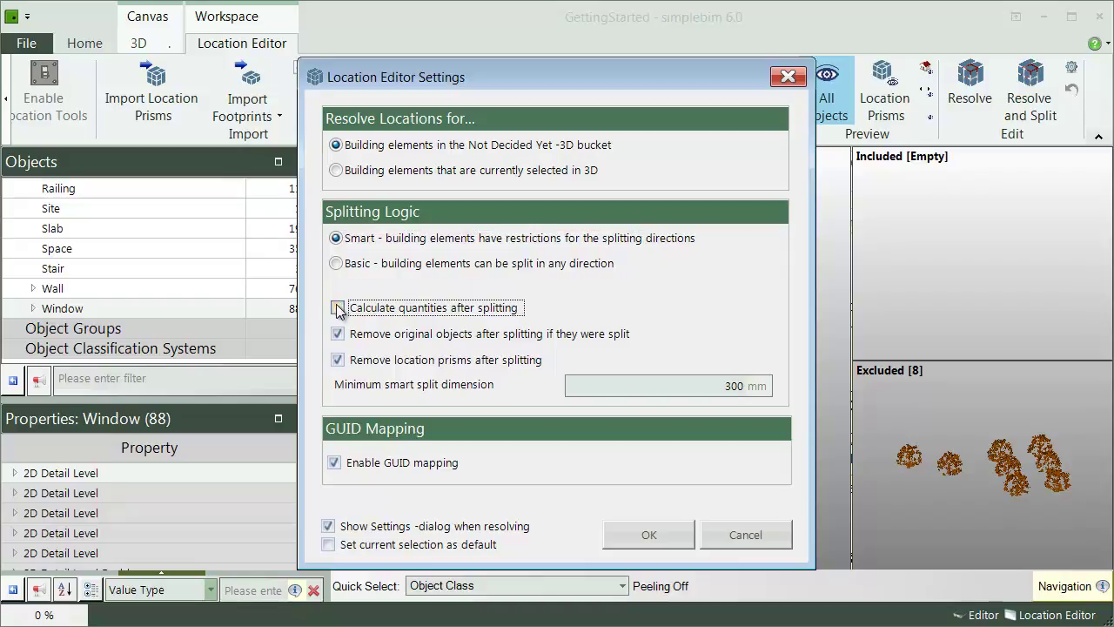
left_click(339, 309)
left_click(338, 335)
left_click(341, 359)
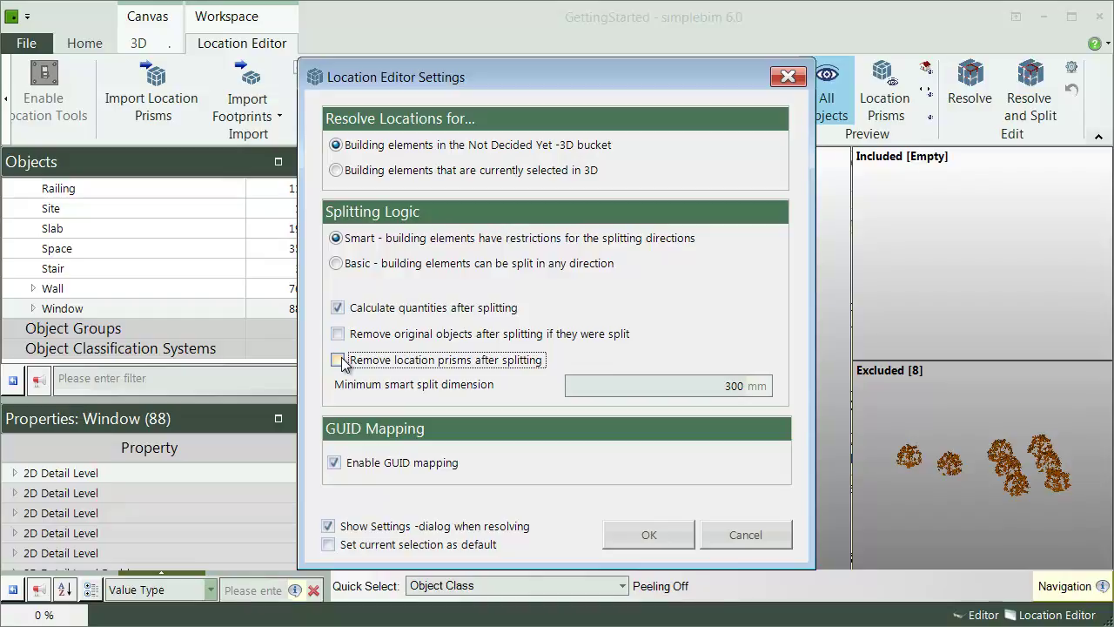
left_click(338, 359)
left_click(339, 335)
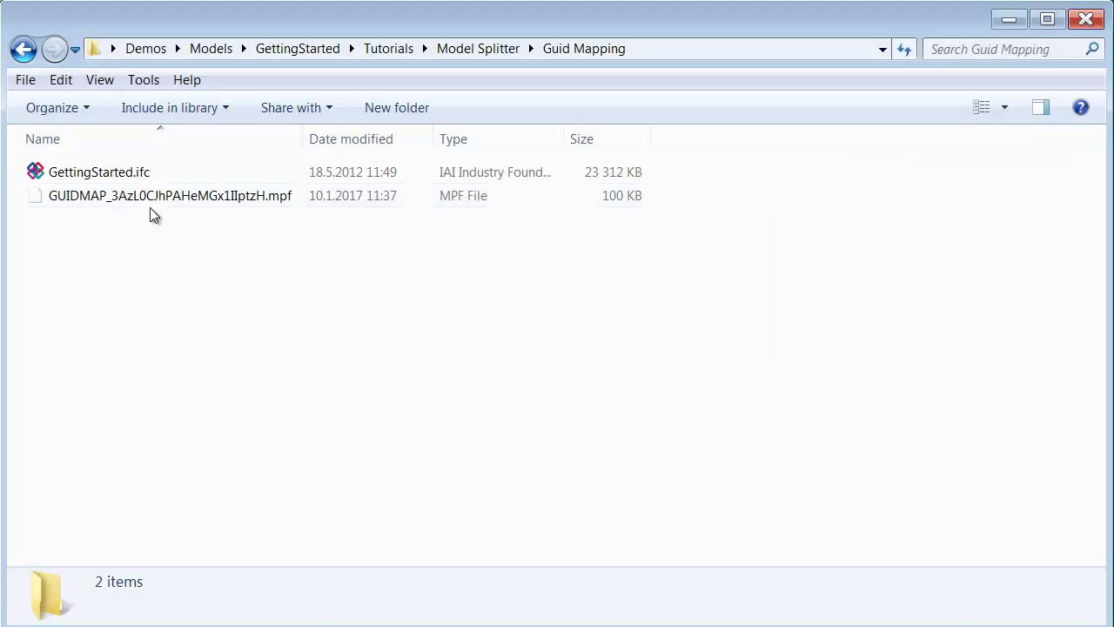
Inspect GettingStarted.ifc and its GUID map .mpf file in the Guid Mapping folder in Windows Explorer
left_click(144, 177)
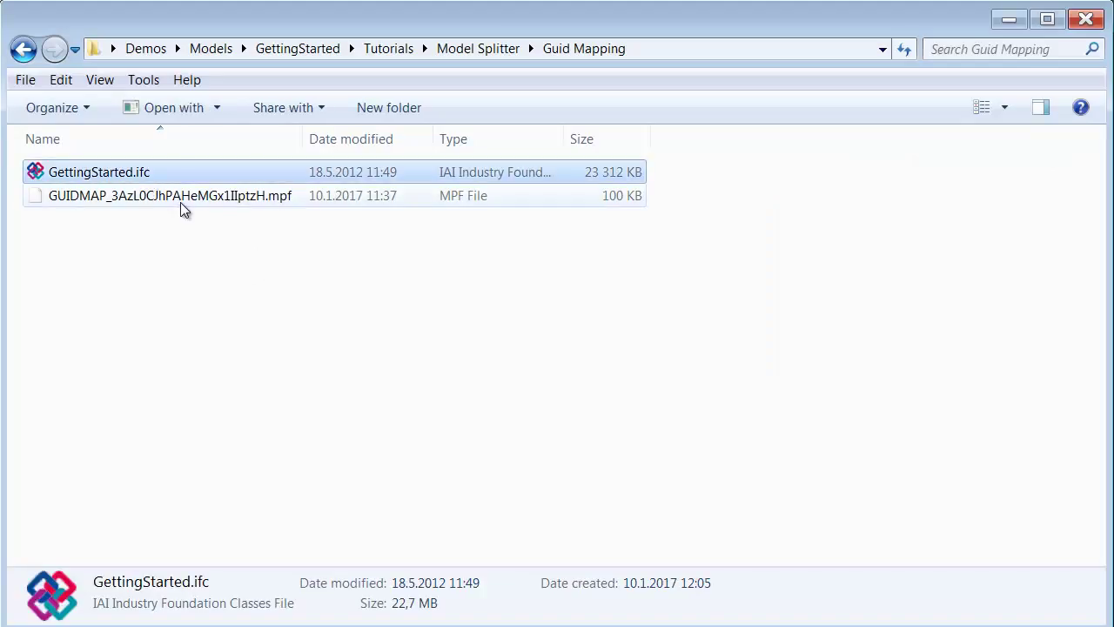
left_click(180, 198)
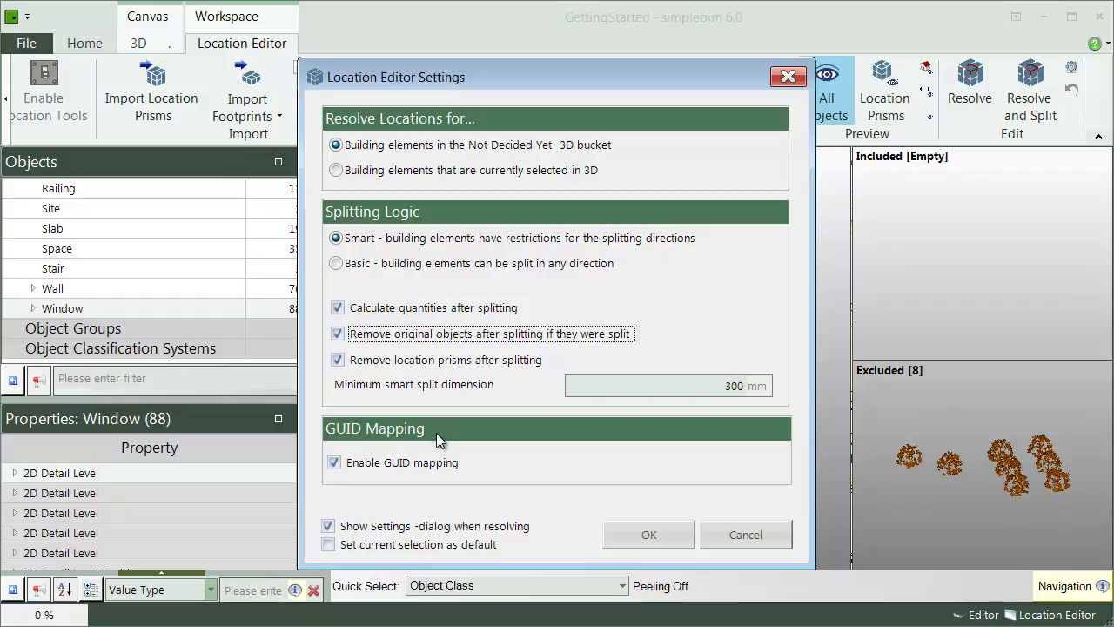
Accept the Location Editor settings and run Resolve and Split on the building elements
left_click(648, 539)
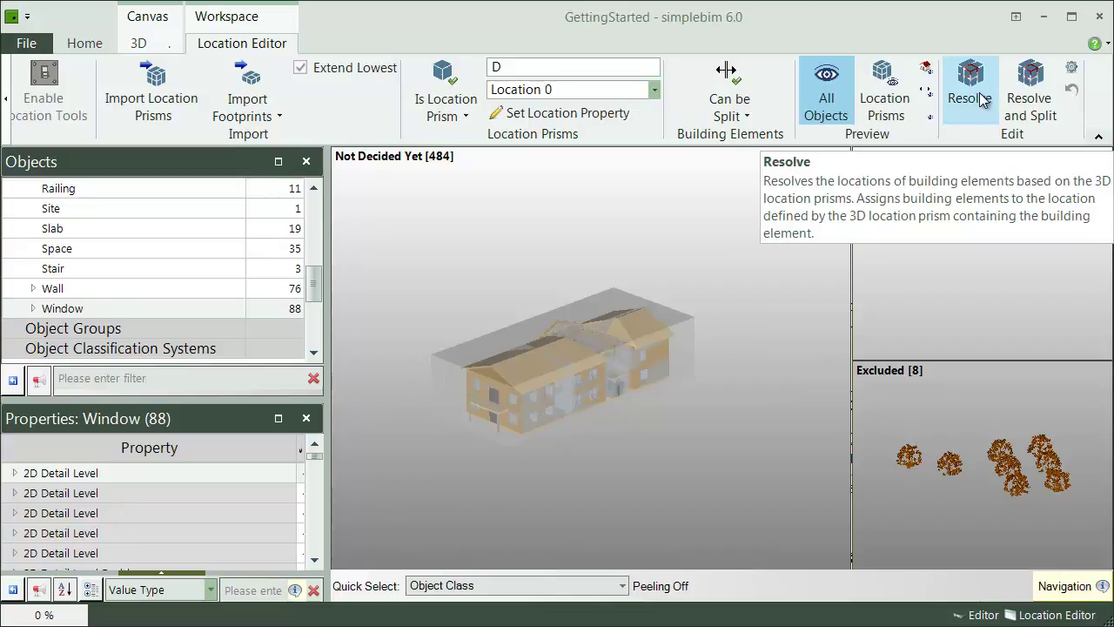
left_click(1038, 99)
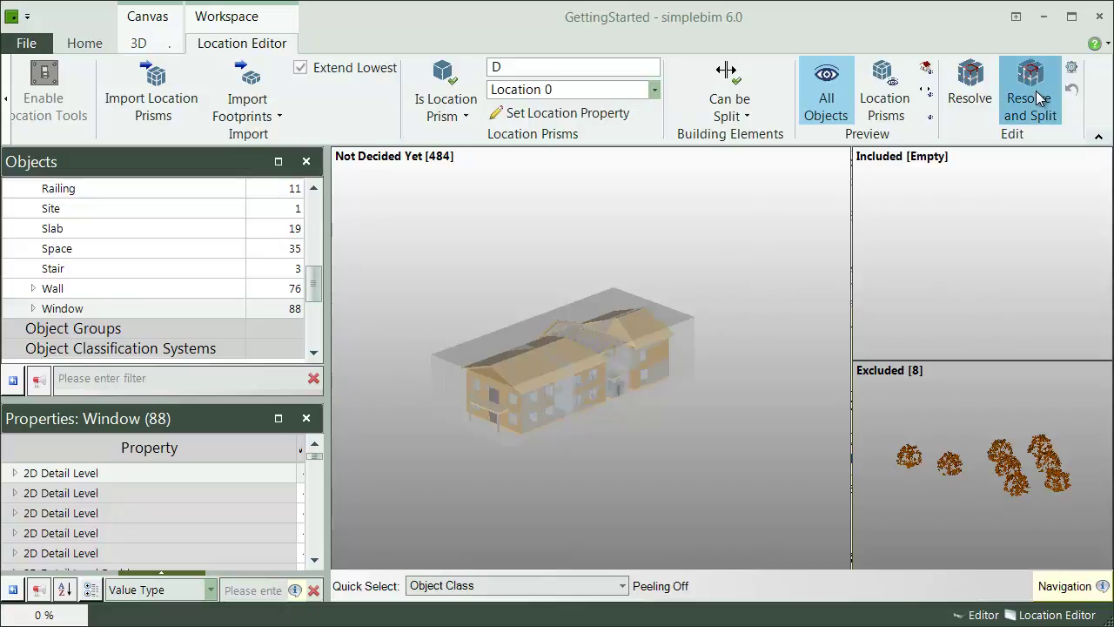
left_click(650, 534)
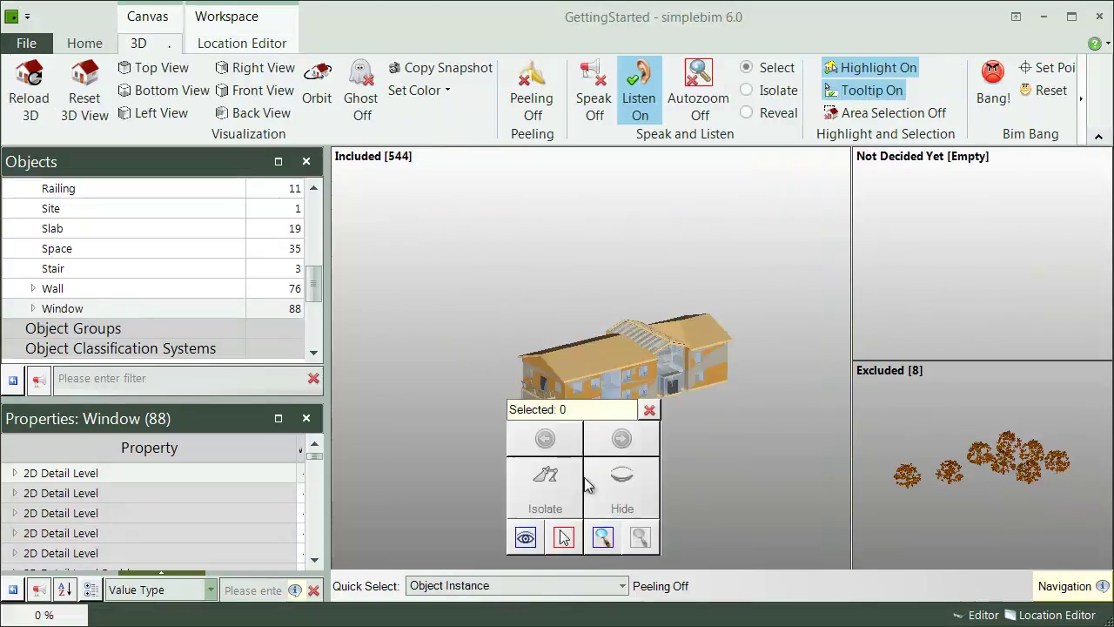
Select all included objects and check which parts of the building have Location 0 values A, B and C
left_click(563, 538)
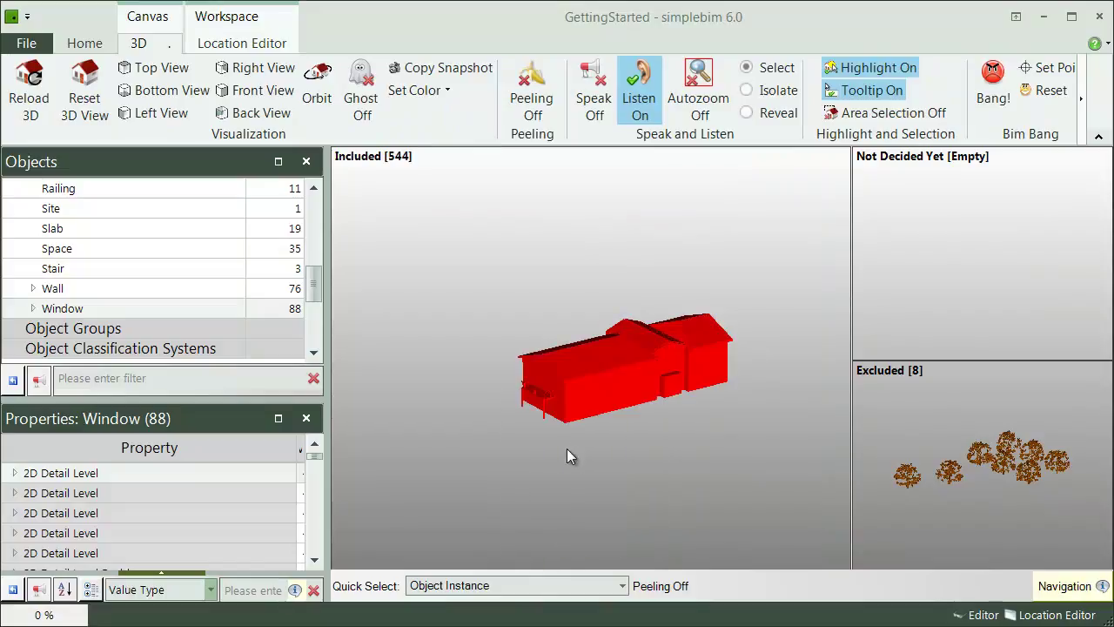
left_click(275, 421)
left_click(14, 355)
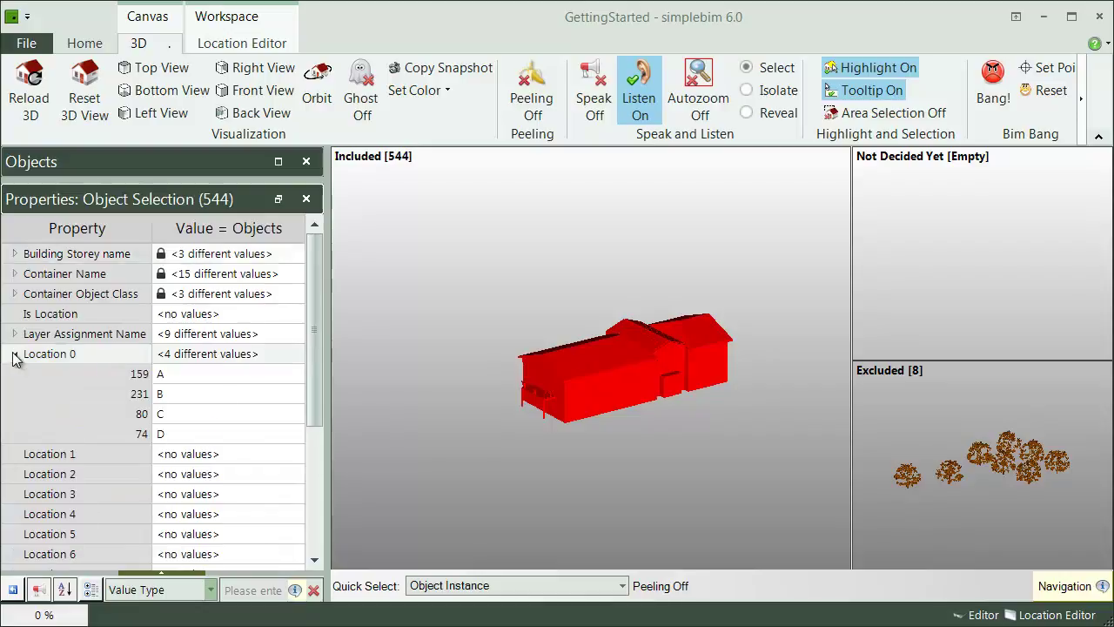
left_click(171, 373)
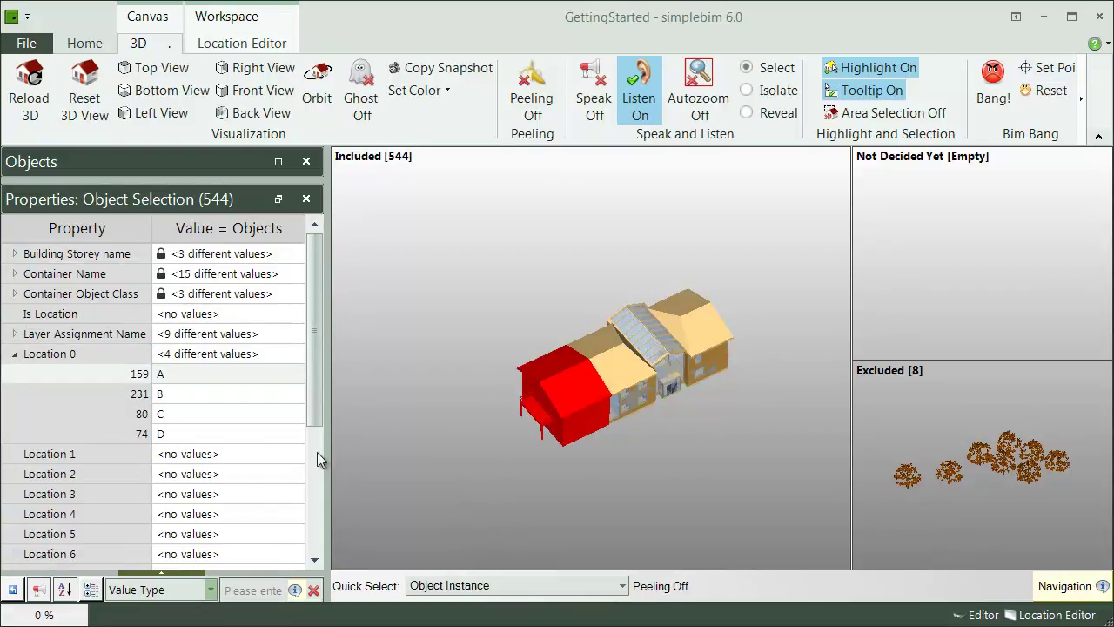
left_click(202, 395)
left_click(202, 415)
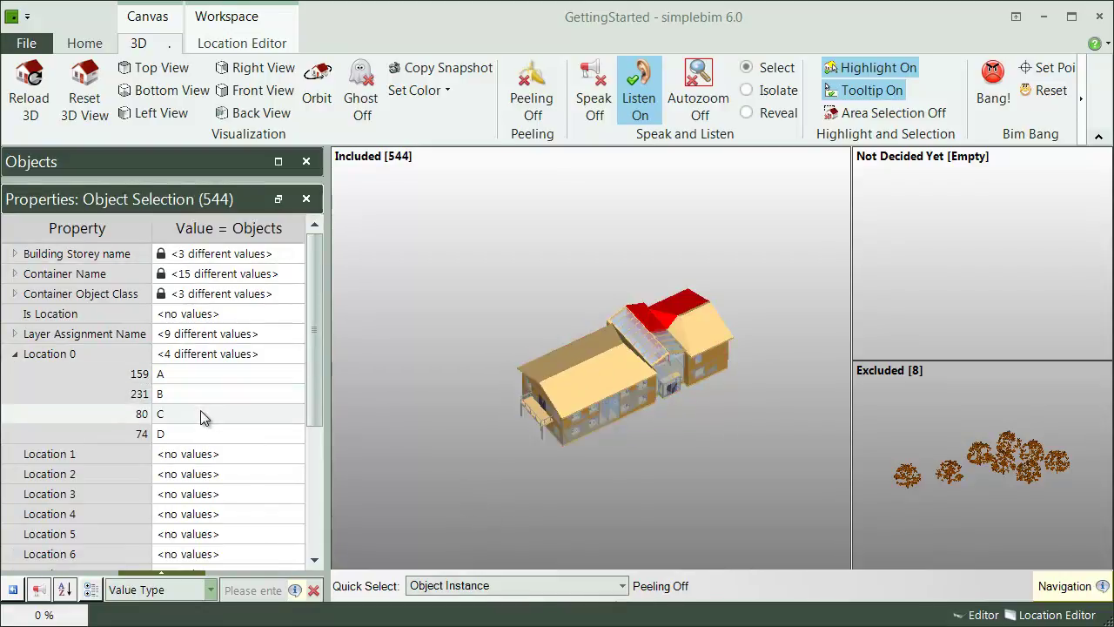